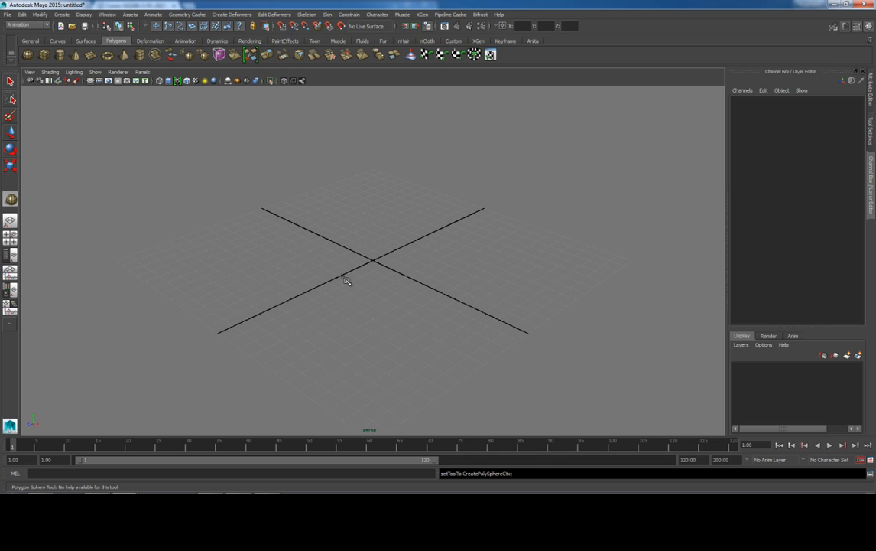
- Open the Outliner and create a row of four polygon spheres along the grid's X axis
click(107, 14)
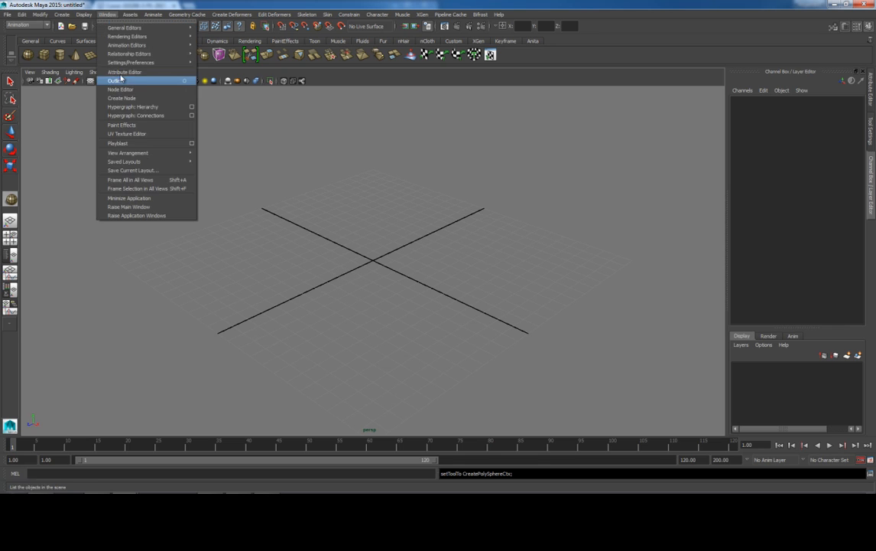
click(119, 80)
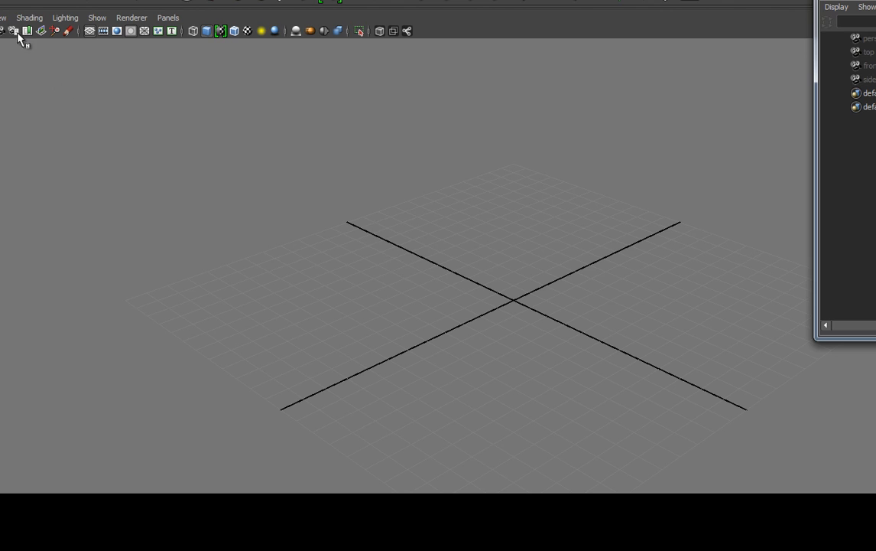
click(3, 4)
drag(387, 241, 685, 398)
key(ctrl+d)
key(ctrl+d)
click(630, 445)
alt+drag(380, 435, 469, 449)
alt+middle_drag(470, 449, 431, 405)
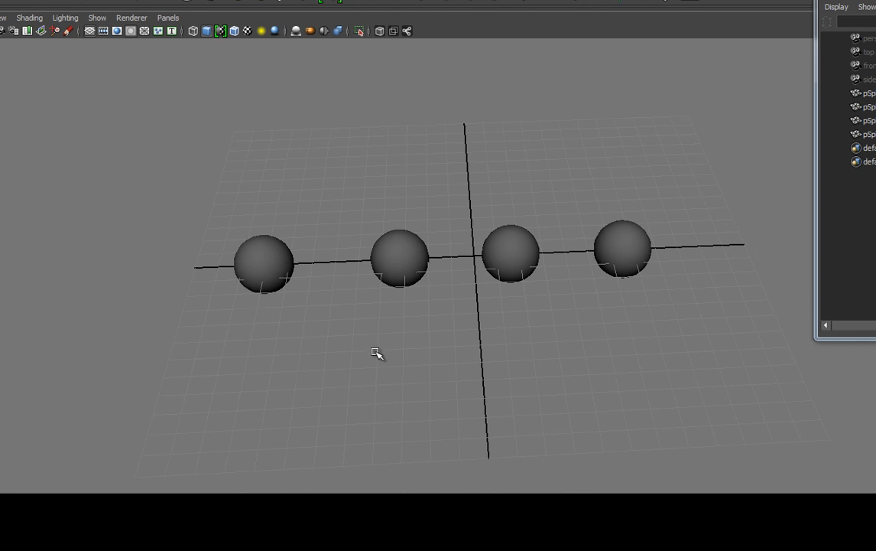
- Draw a NURBS circle around the first sphere and duplicate it around each of the other three spheres
click(4, 2)
drag(264, 264, 290, 294)
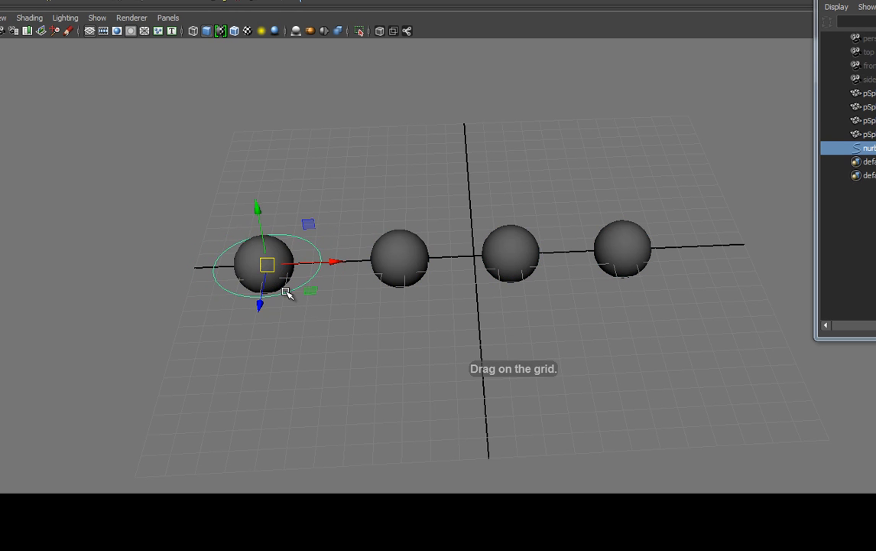
key(ctrl+d)
drag(337, 262, 687, 249)
key(ctrl+d)
key(ctrl+d)
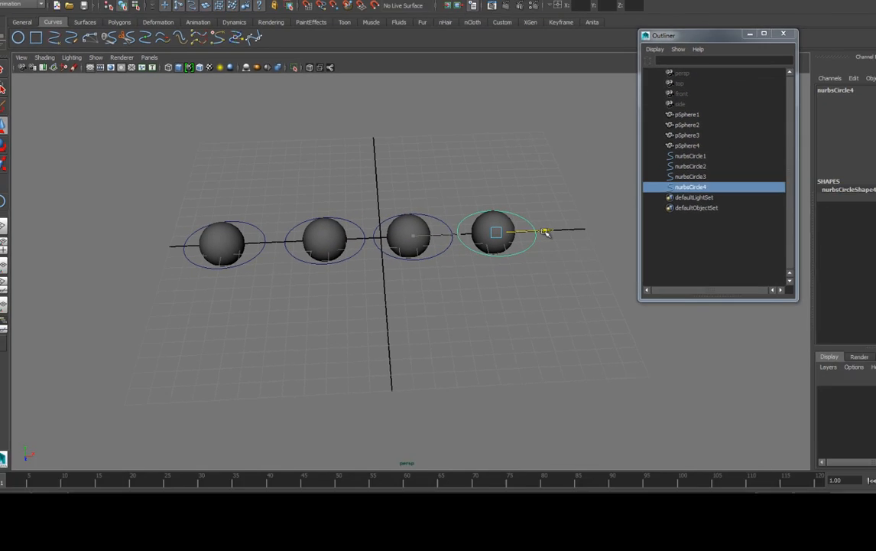
- Freeze the transformations of all four spheres and circles and delete their history
drag(565, 184, 129, 231)
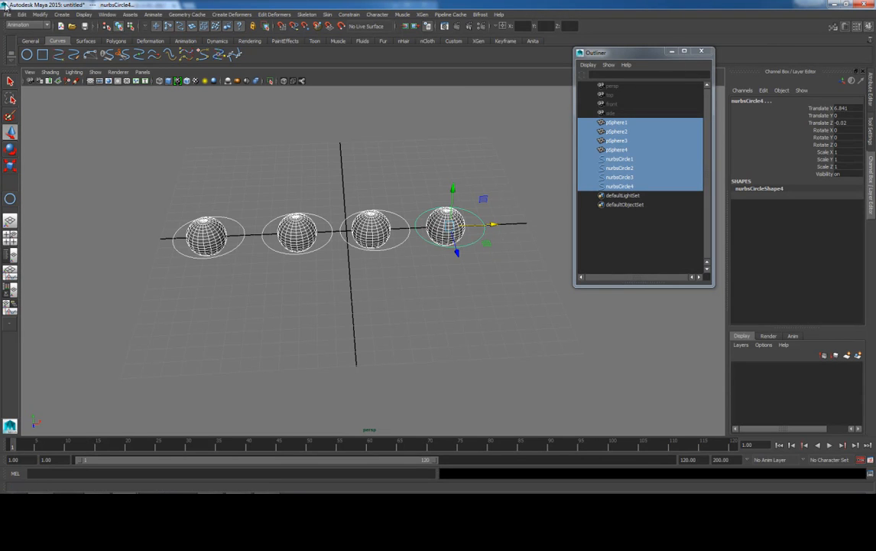
click(40, 15)
click(65, 45)
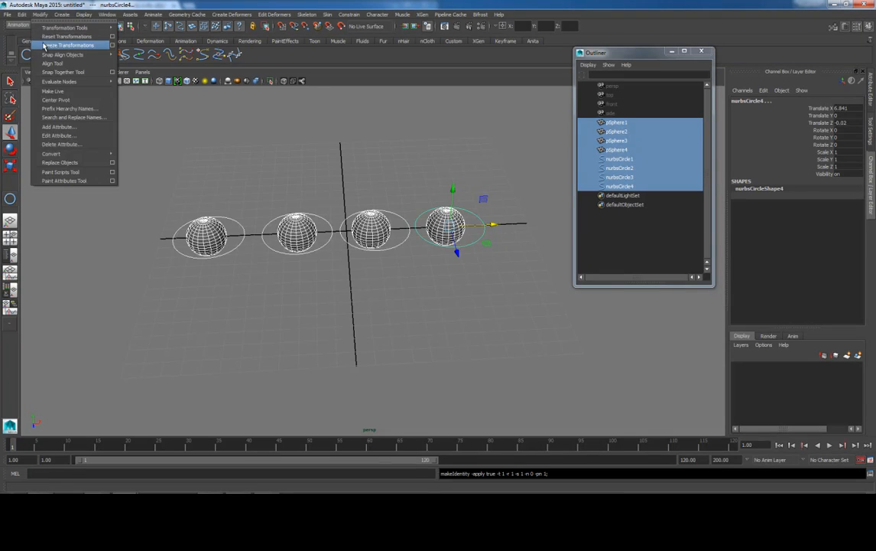
click(22, 14)
mouse_move(69, 109)
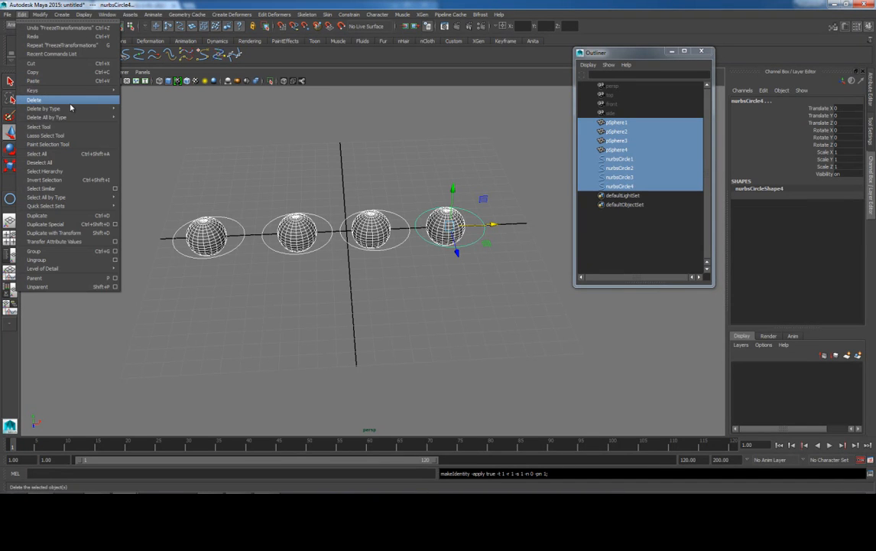
click(131, 114)
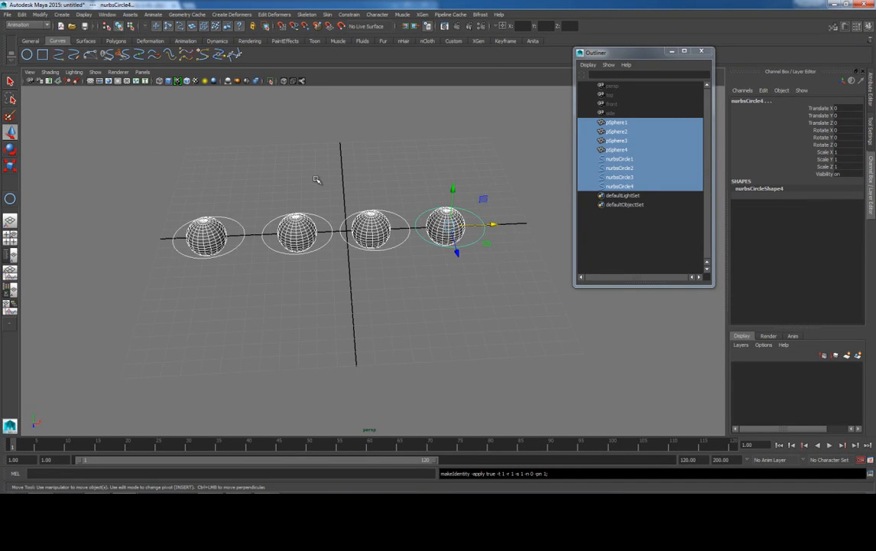
click(285, 162)
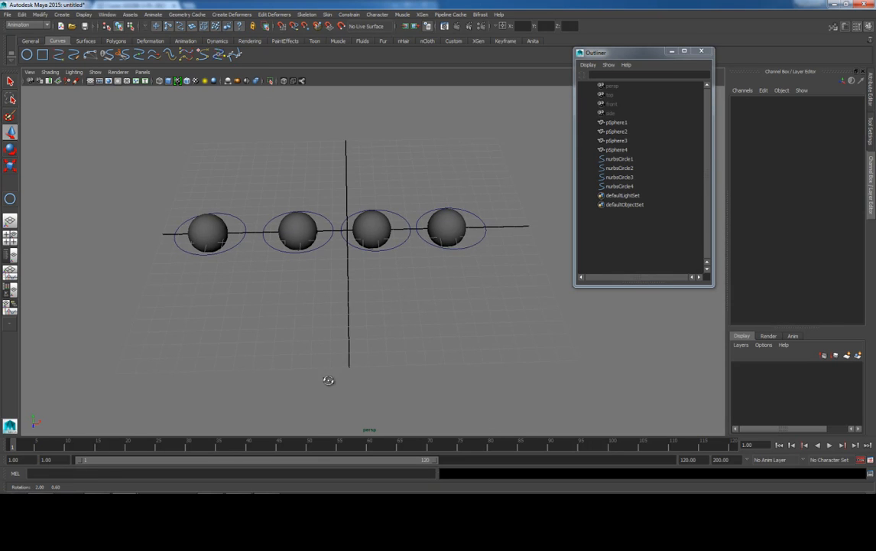
- Make pSphere1 a child of nurbsCircle1 in the Outliner and expand the circle's hierarchy
alt+drag(330, 379, 242, 245)
drag(197, 159, 219, 209)
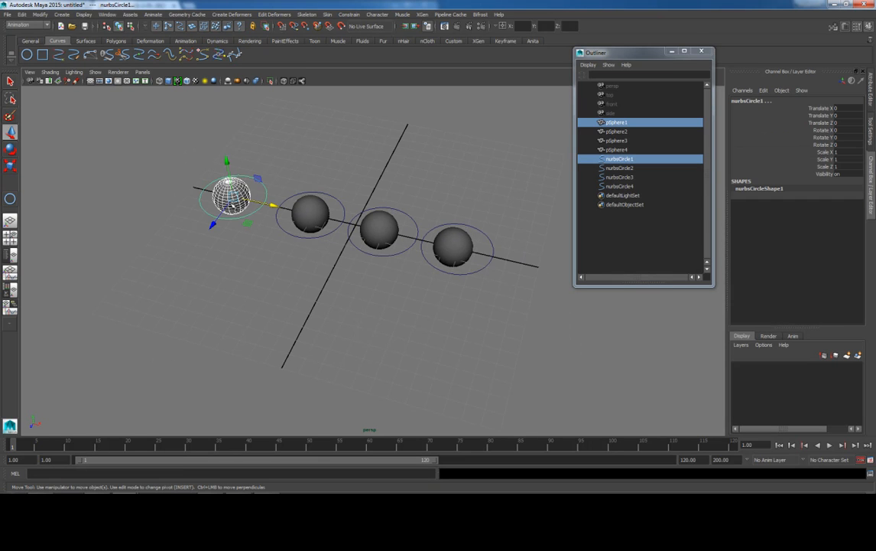
alt+right_drag(234, 191, 233, 223)
alt+middle_drag(232, 223, 286, 306)
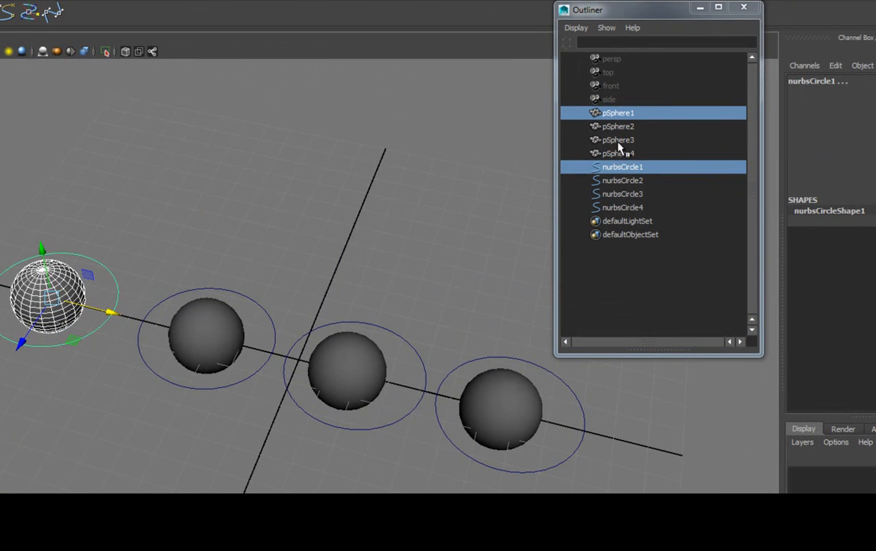
click(145, 250)
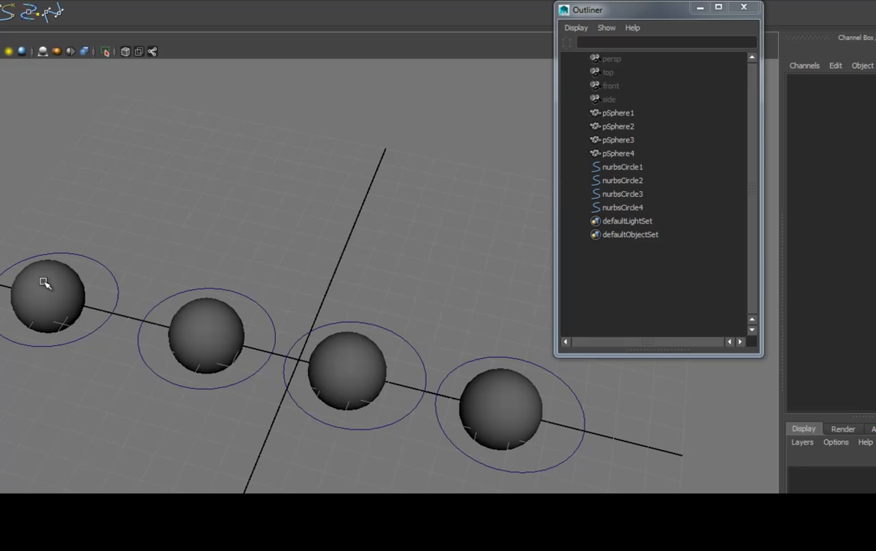
click(115, 282)
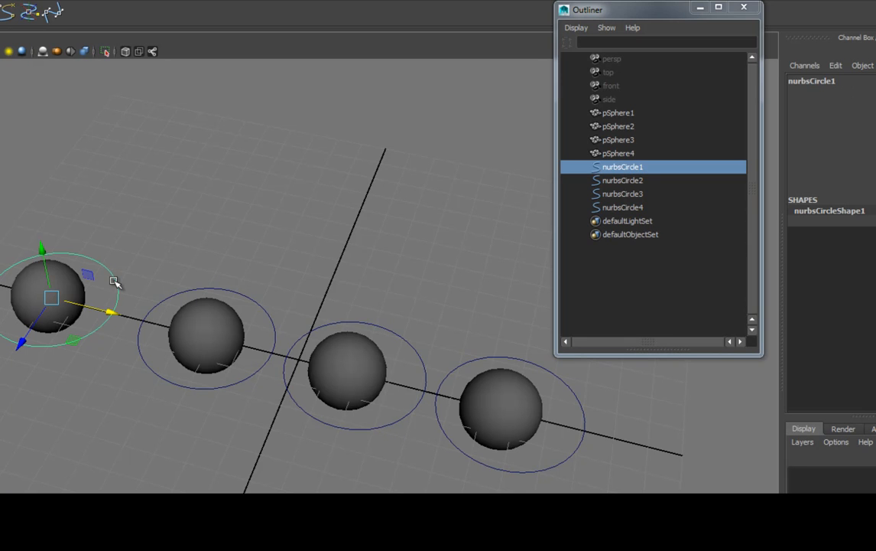
click(637, 114)
drag(637, 114, 642, 174)
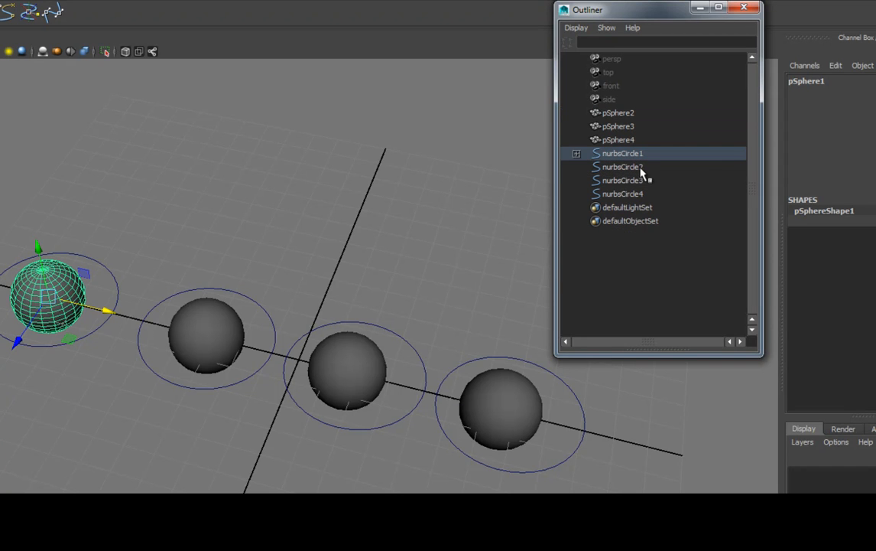
click(576, 153)
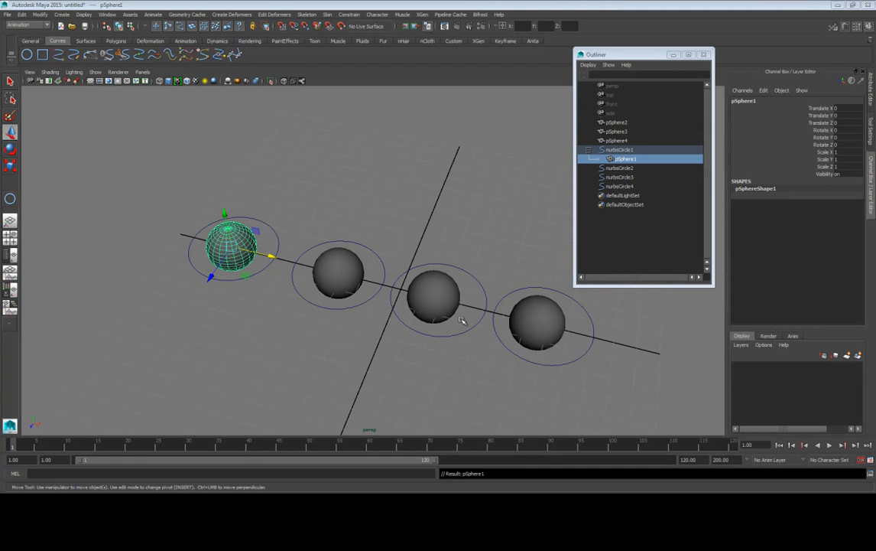
- Unparent pSphere1 from nurbsCircle1, then nest it back under the circle in the Outliner
click(613, 162)
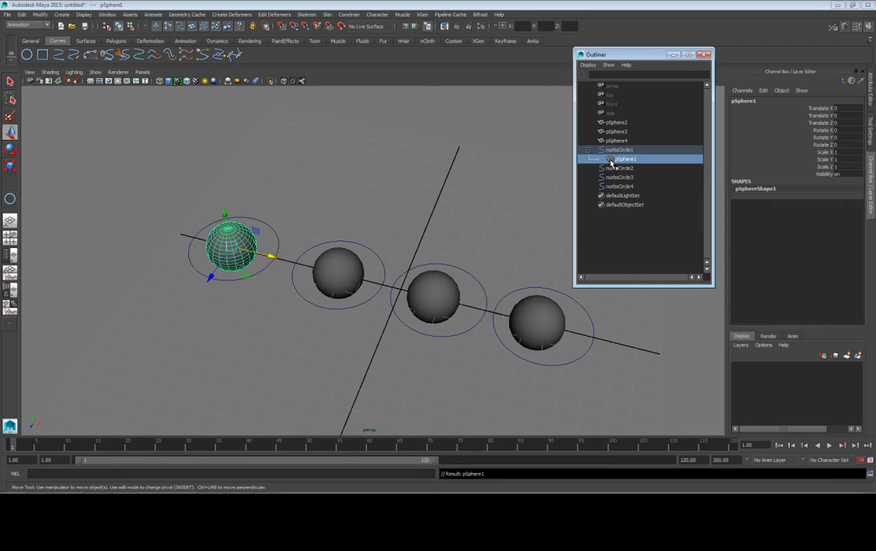
key(shift+p)
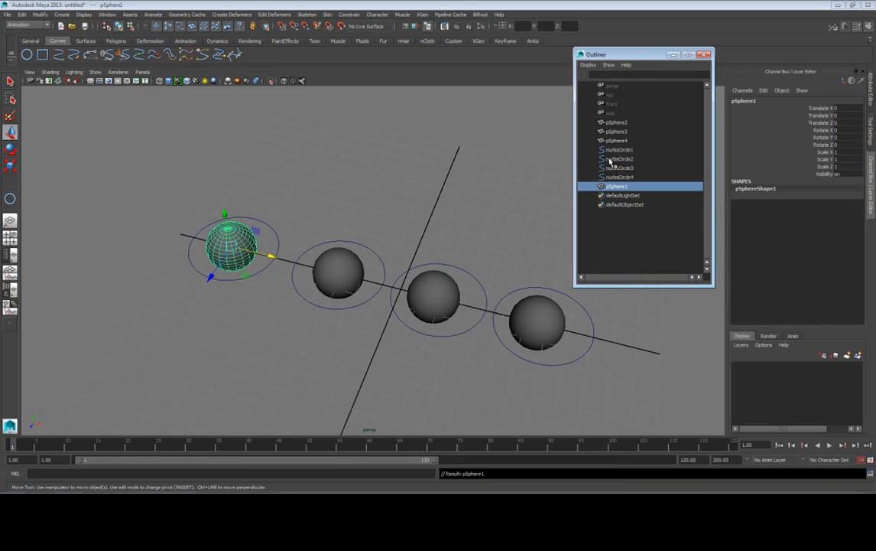
middle_drag(610, 191, 618, 152)
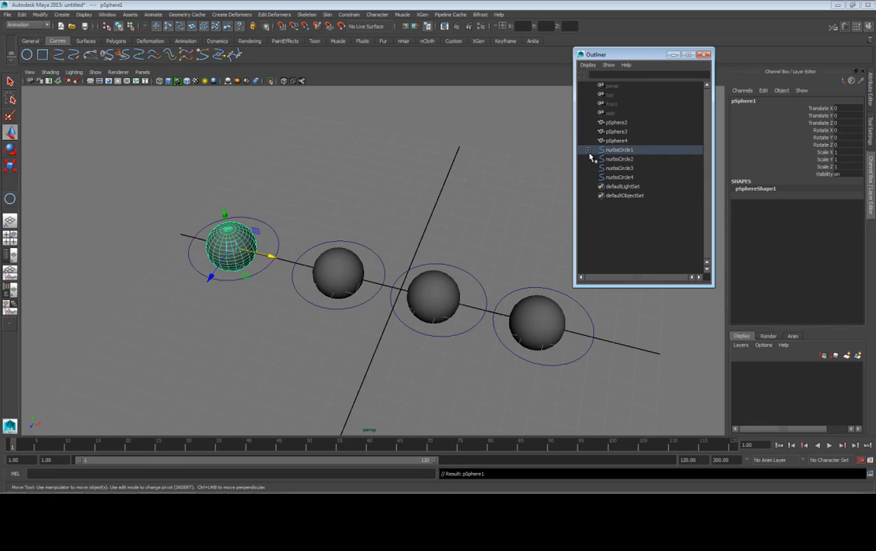
click(589, 151)
- Test the parenting by moving, rotating and scaling nurbsCircle1, undoing each transformation
click(624, 152)
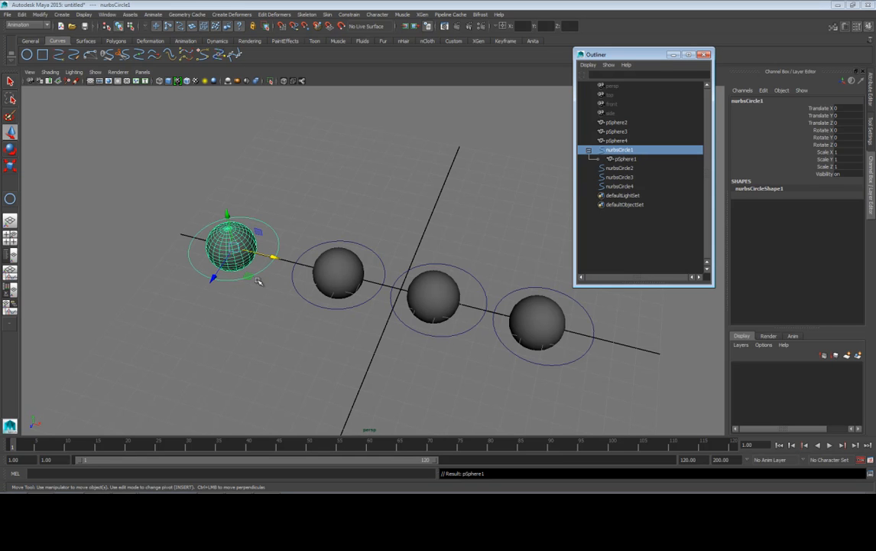
mouse_move(247, 275)
mouse_down()
mouse_move(232, 340)
mouse_move(202, 281)
mouse_move(271, 280)
mouse_move(272, 293)
mouse_move(263, 277)
mouse_up()
key(ctrl+z)
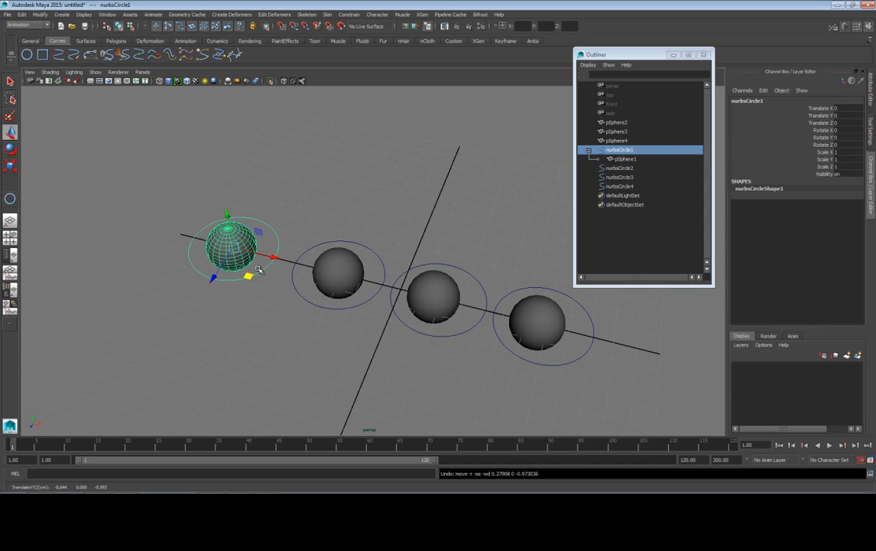
key(e)
drag(255, 237, 269, 295)
key(ctrl+z)
key(r)
mouse_move(233, 247)
mouse_down()
mouse_move(322, 235)
mouse_move(192, 285)
mouse_move(262, 275)
mouse_move(233, 264)
mouse_up()
key(ctrl+z)
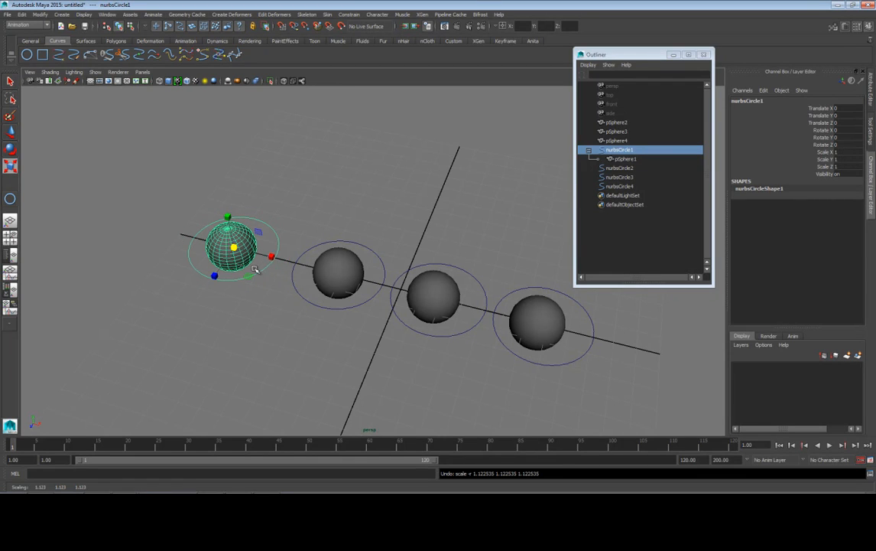
- Unparent pSphere1 to the world level, then reparent it to nurbsCircle1 with the Parent command
click(623, 159)
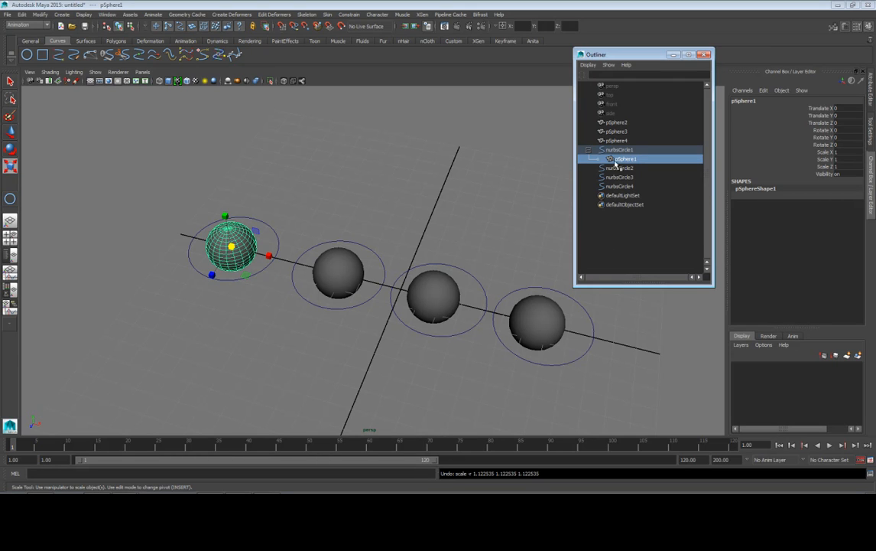
middle_drag(611, 162, 608, 227)
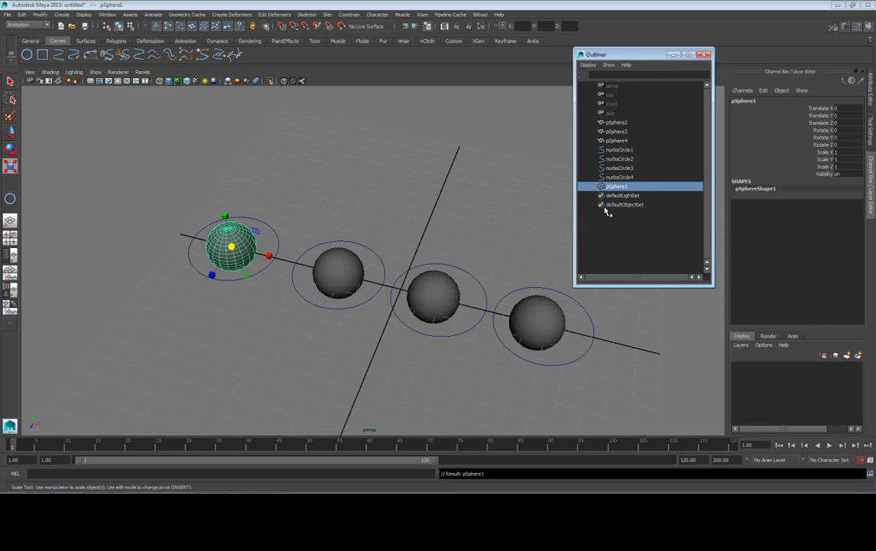
key(ctrl+z)
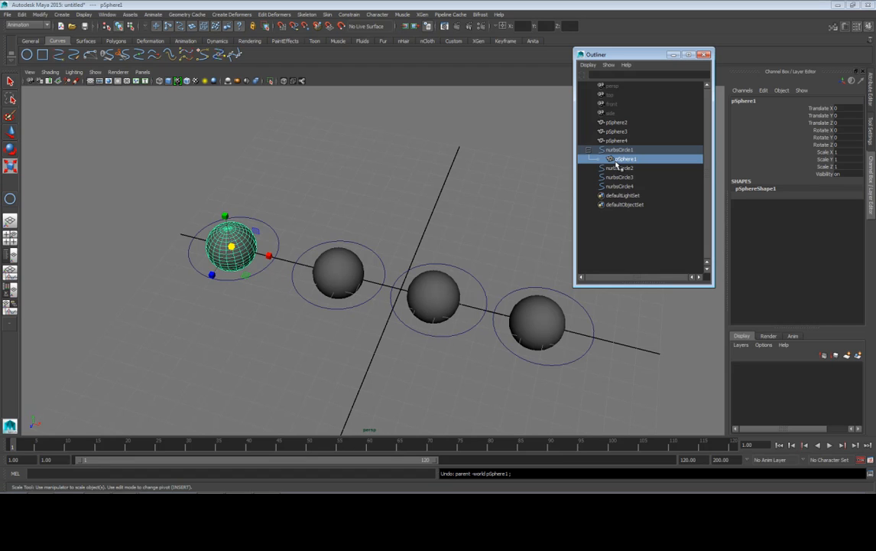
key(shift+p)
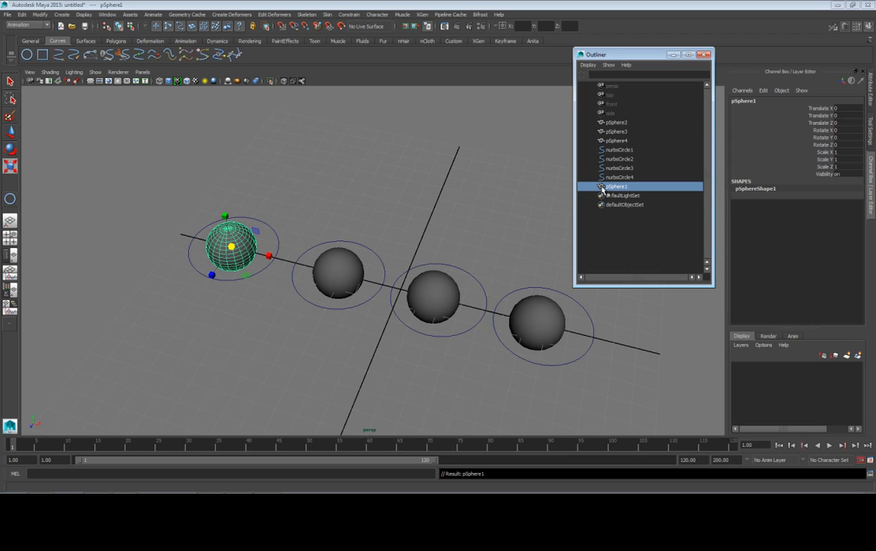
ctrl+click(624, 151)
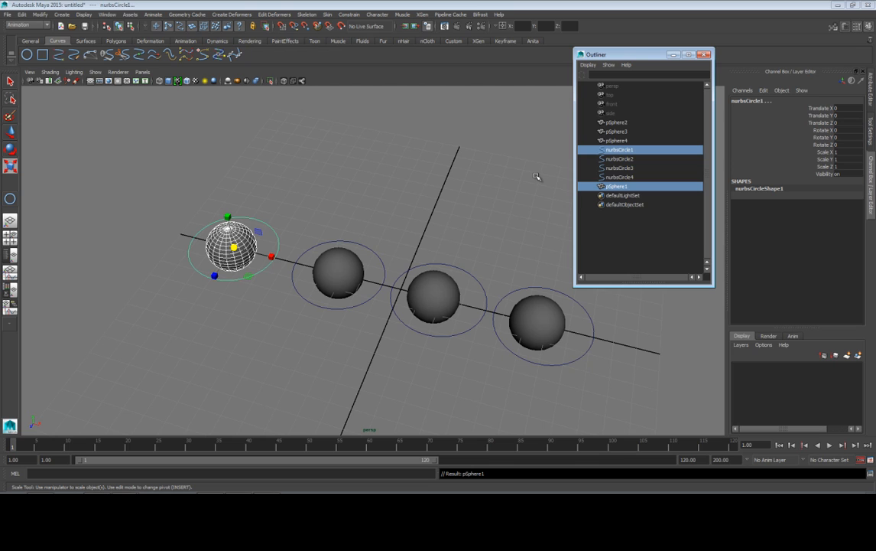
key(p)
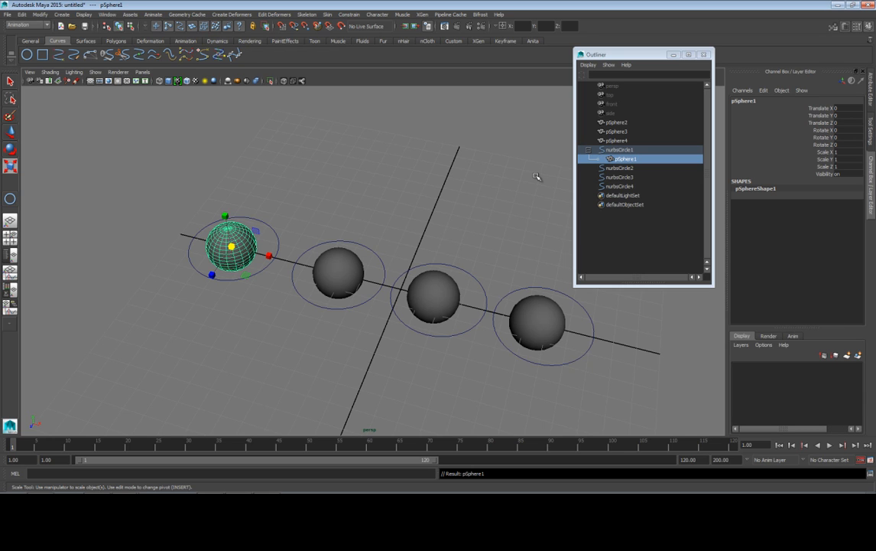
- Try moving nurbsCircle1 with its child sphere, undo the move and clear the selection
click(276, 248)
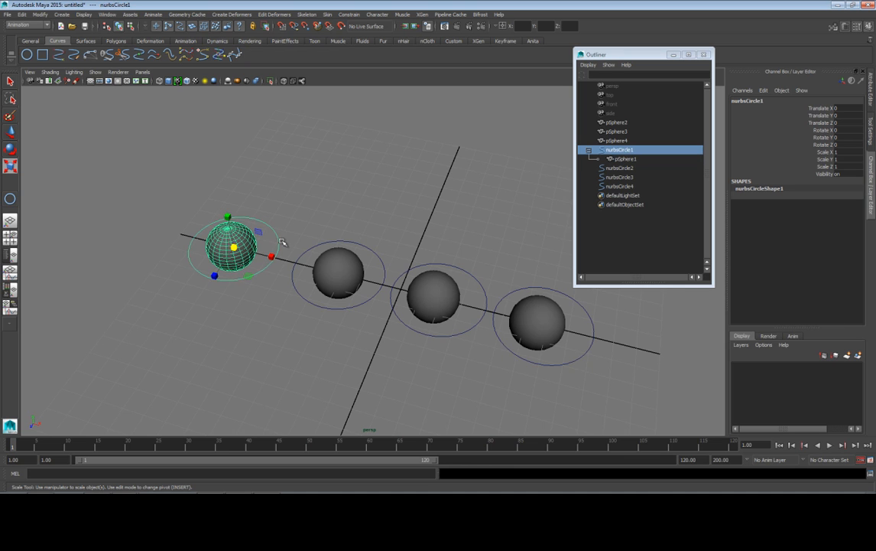
key(w)
mouse_move(234, 247)
mouse_down()
mouse_move(262, 199)
mouse_move(250, 252)
mouse_move(237, 242)
mouse_up()
key(ctrl+z)
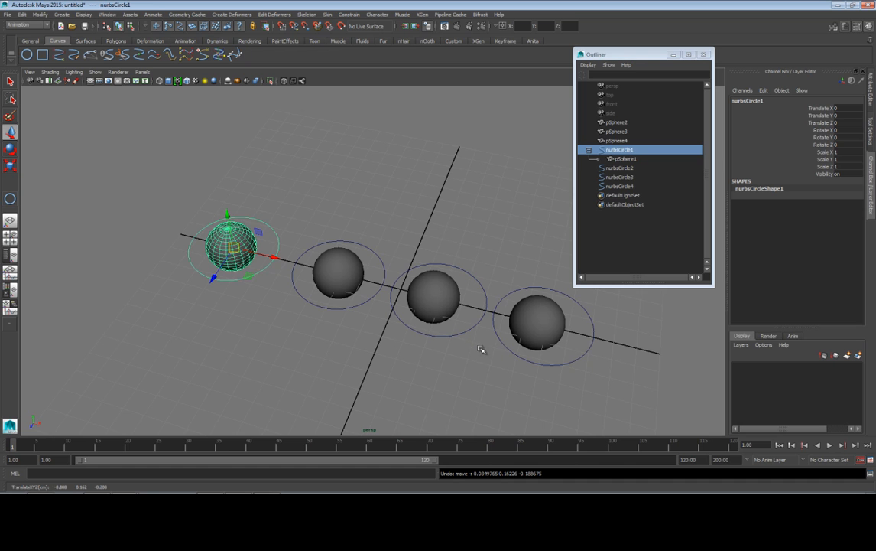
click(397, 189)
- Examine the constraint types available in the Animation menu set, including the Parent constraint
alt+drag(393, 361, 303, 354)
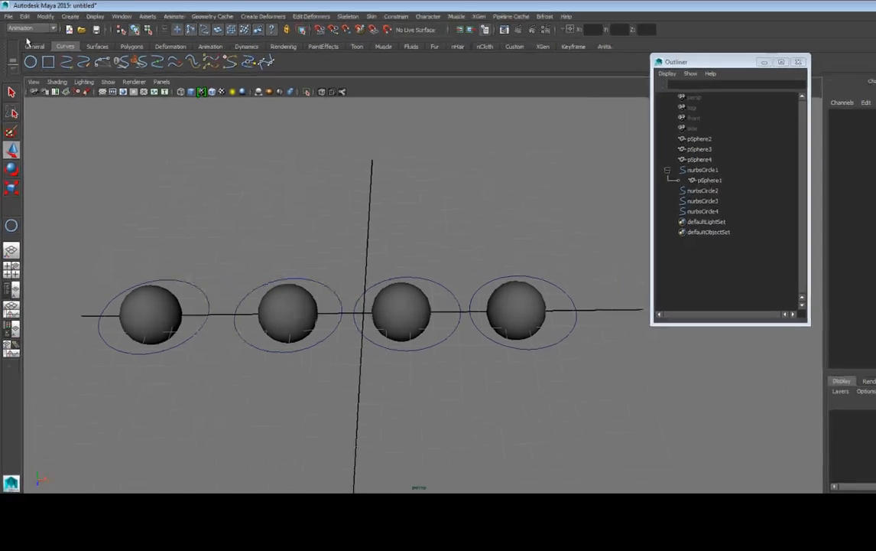
click(40, 40)
click(40, 45)
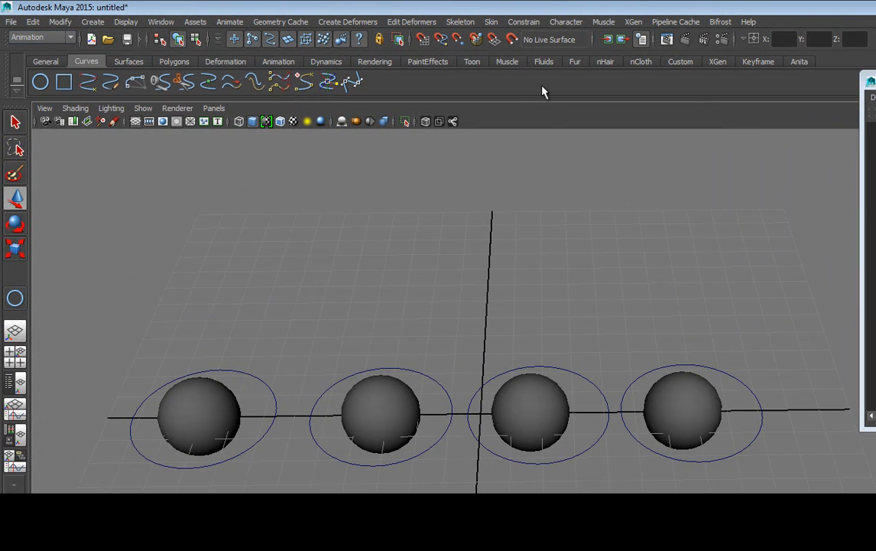
click(524, 22)
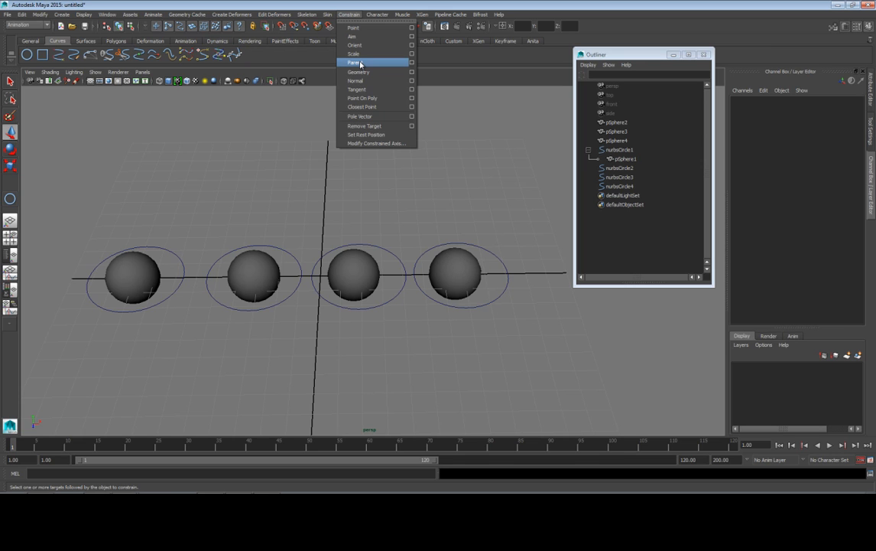
click(433, 199)
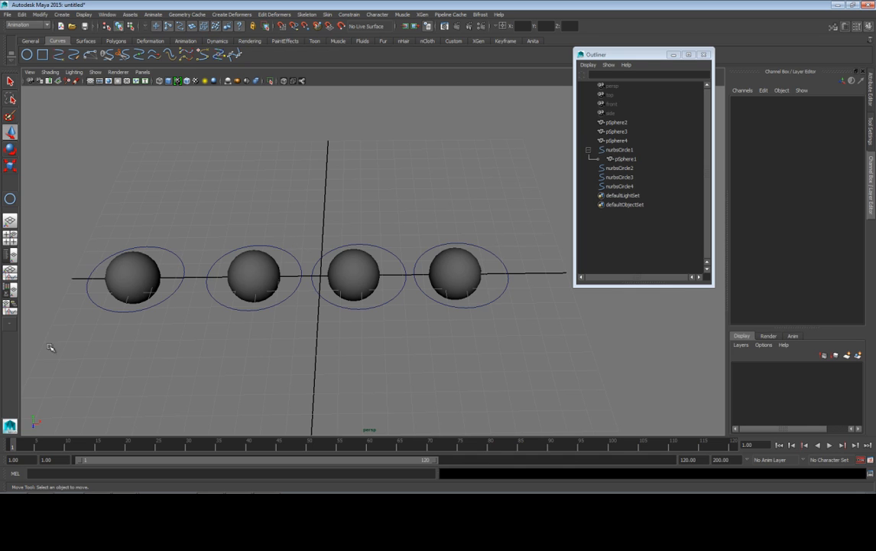
click(134, 271)
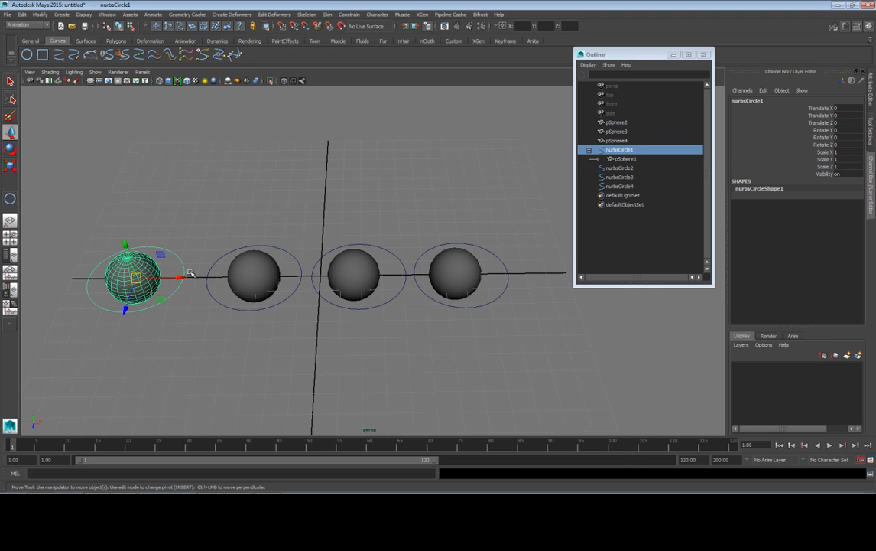
click(290, 254)
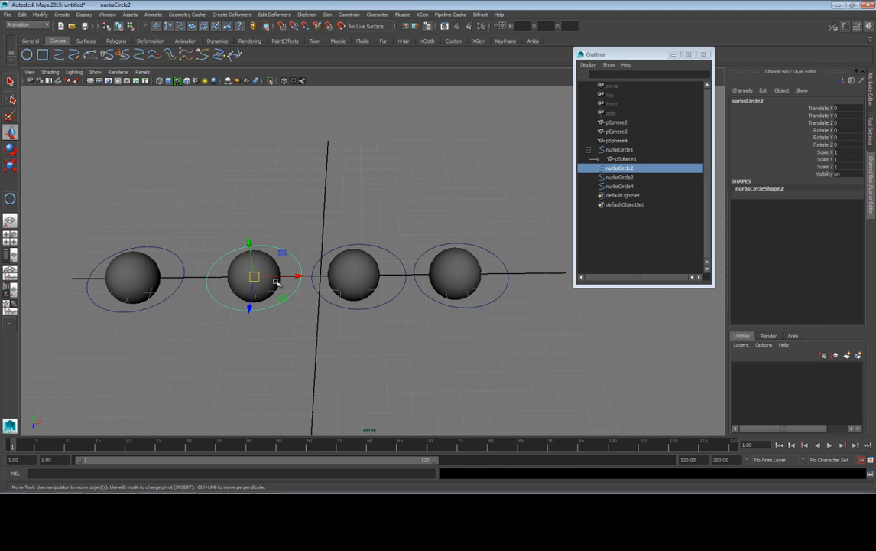
shift+click(238, 272)
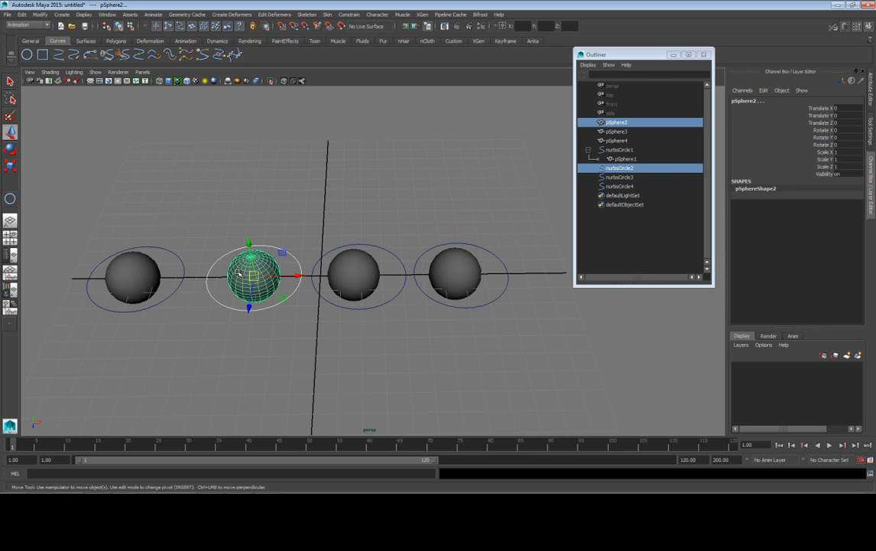
click(350, 14)
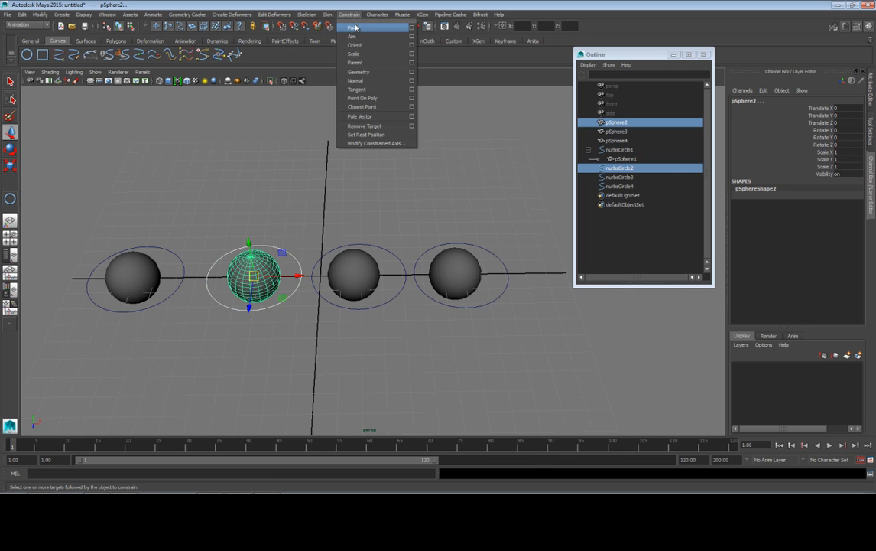
click(354, 29)
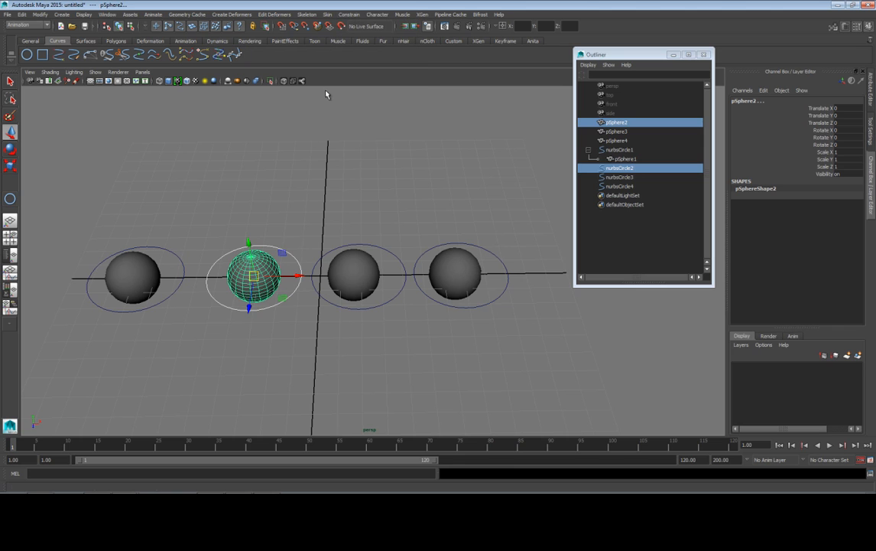
click(294, 198)
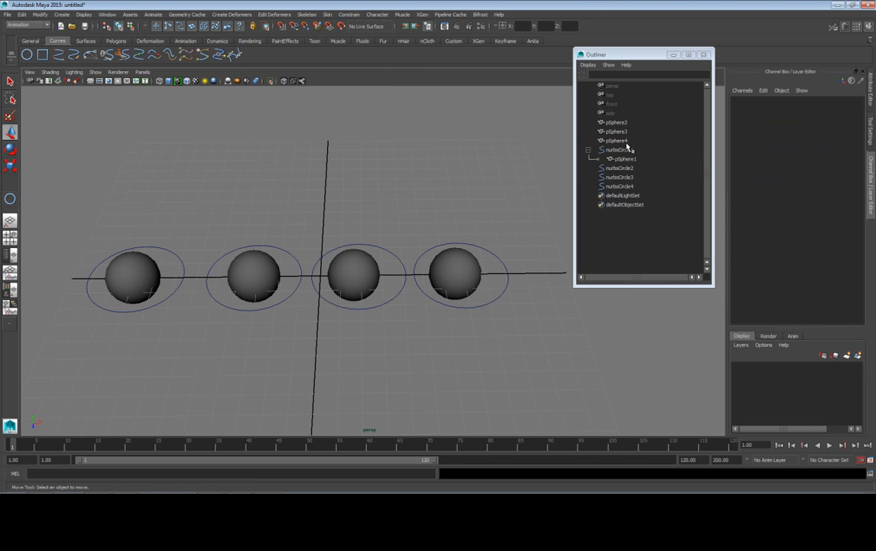
- Try selecting nurbsCircle2 together with pSphere2 in the Outliner, first individually and again as a continuous range
click(621, 168)
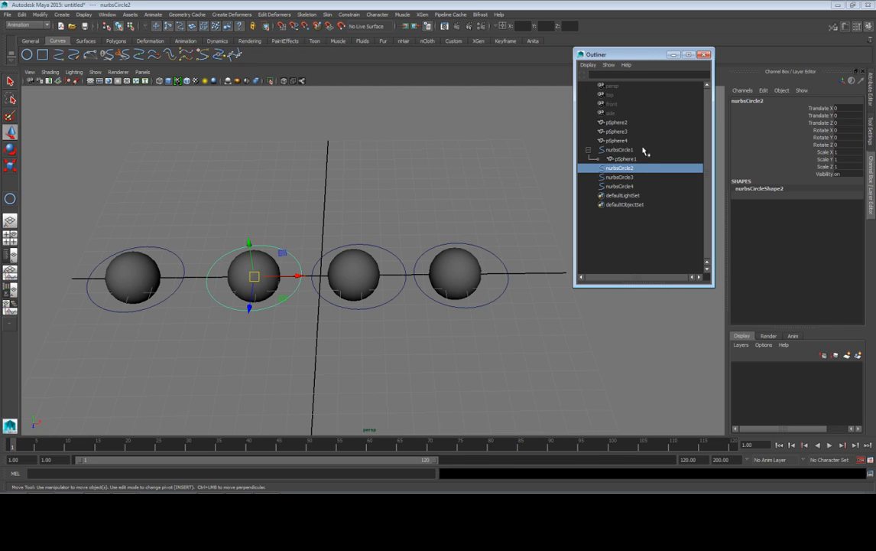
ctrl+click(619, 122)
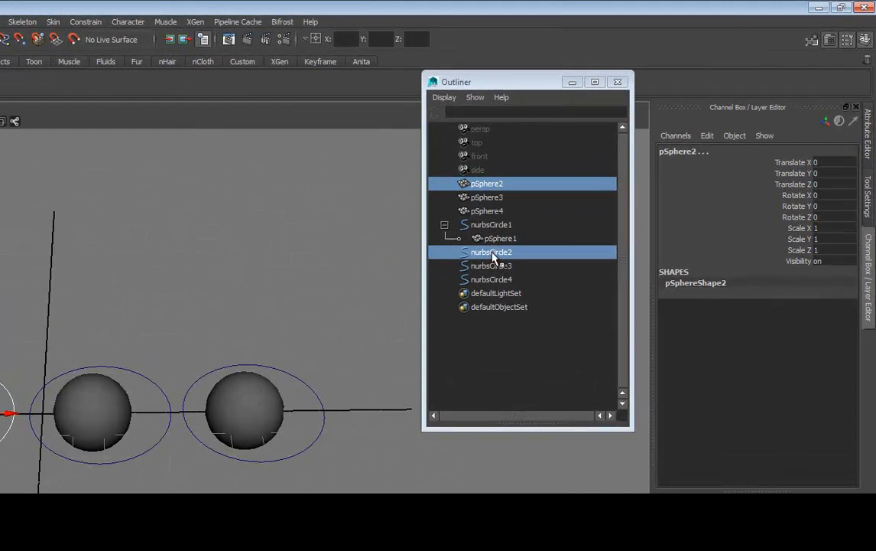
click(468, 252)
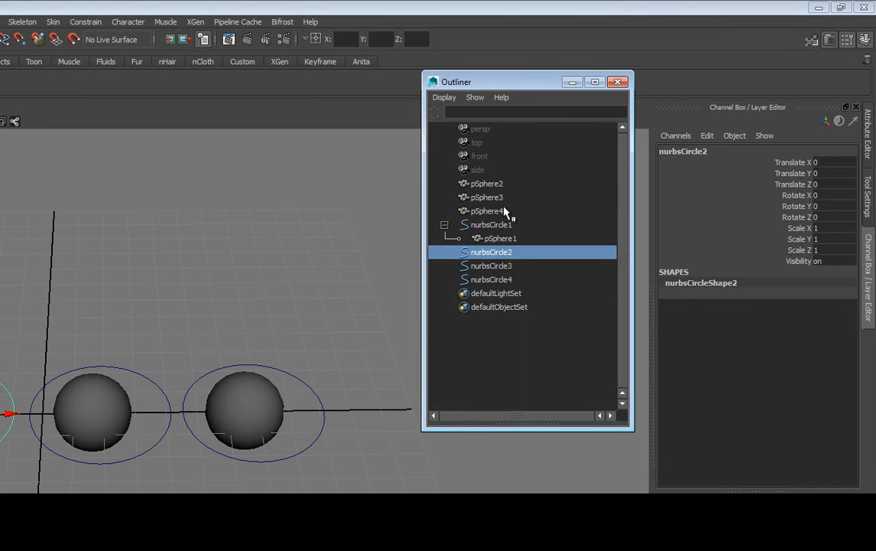
shift+click(500, 186)
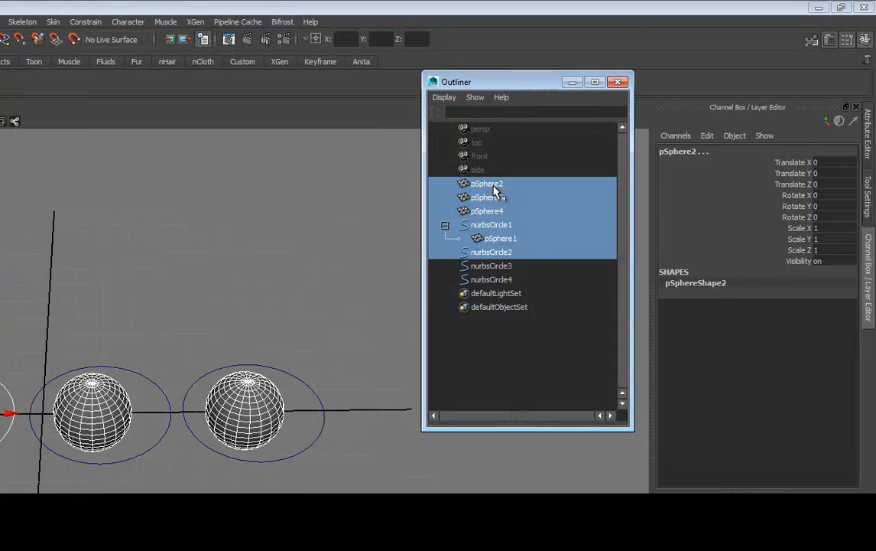
- Point-constrain pSphere2 to nurbsCircle2 with maintain offset off, zero offset, all axes and a weight of 1
click(478, 252)
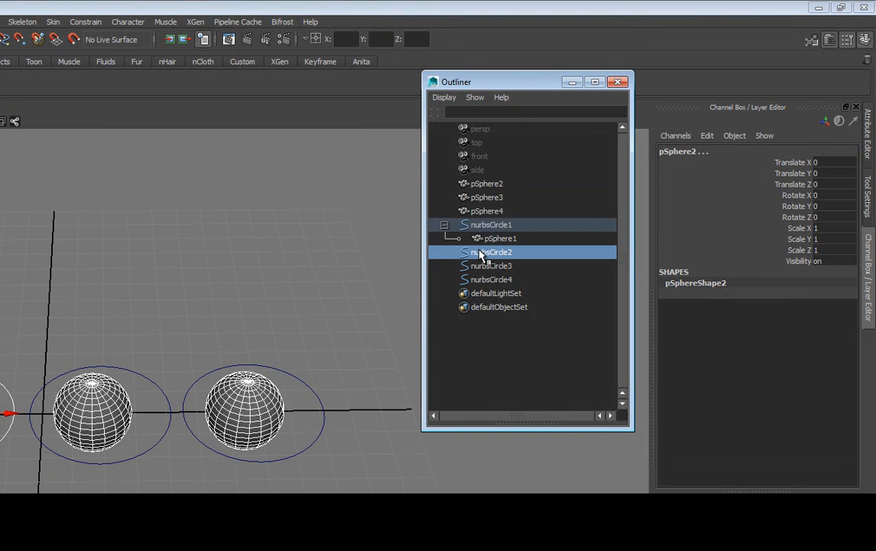
ctrl+click(498, 185)
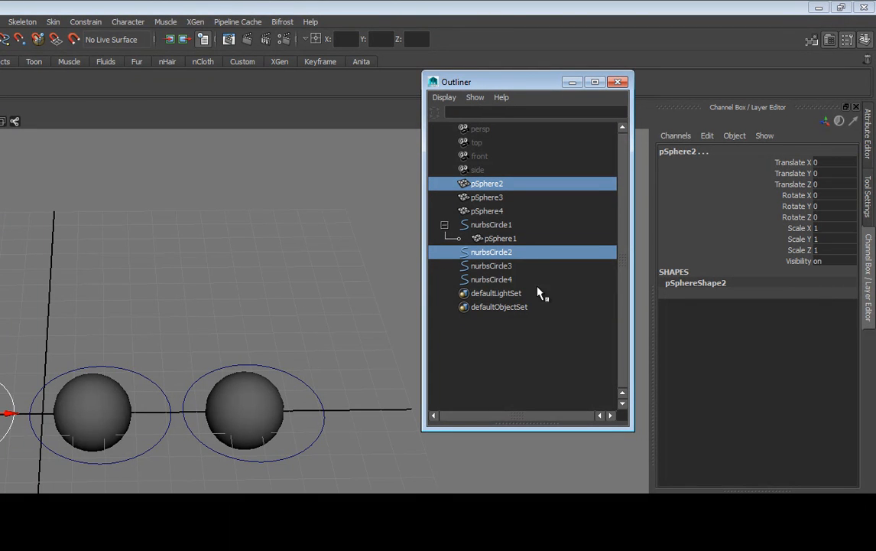
click(86, 22)
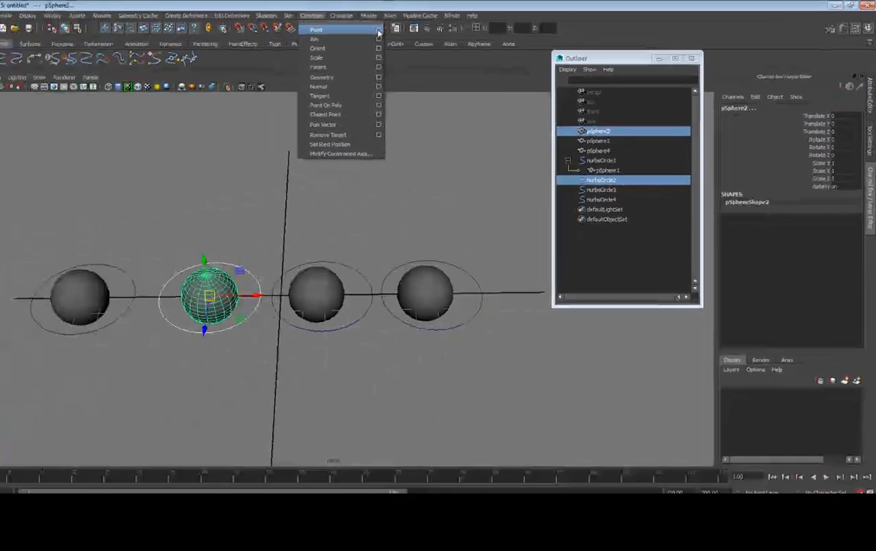
click(378, 30)
drag(358, 197, 498, 40)
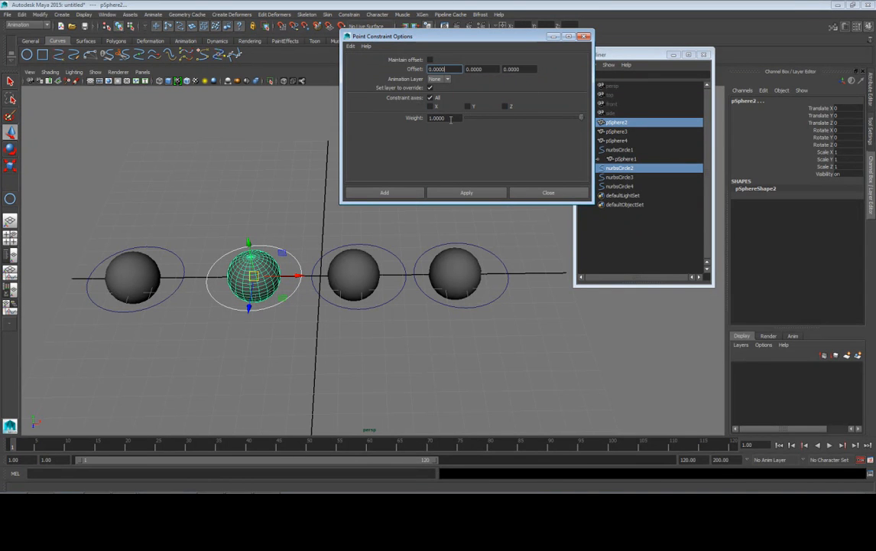
click(365, 193)
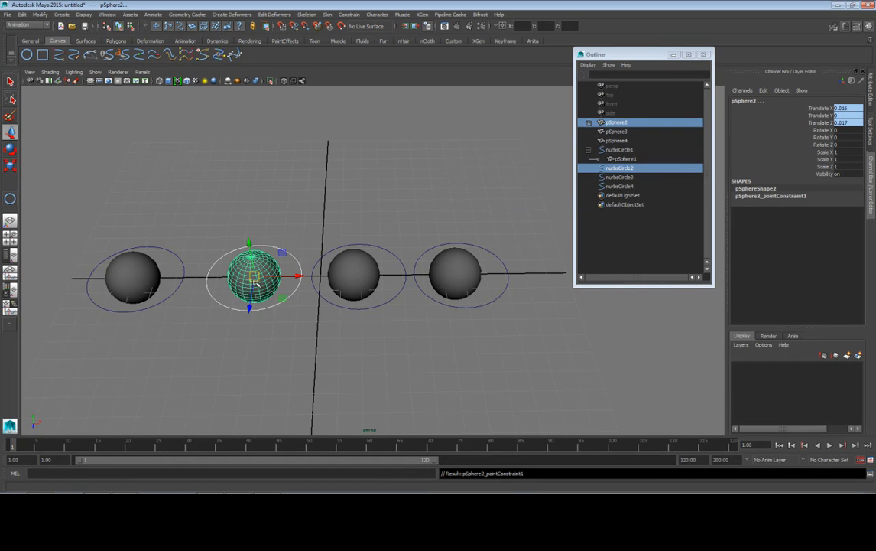
- Inspect the point constraint node under pSphere2 in the Outliner and its attributes
click(295, 309)
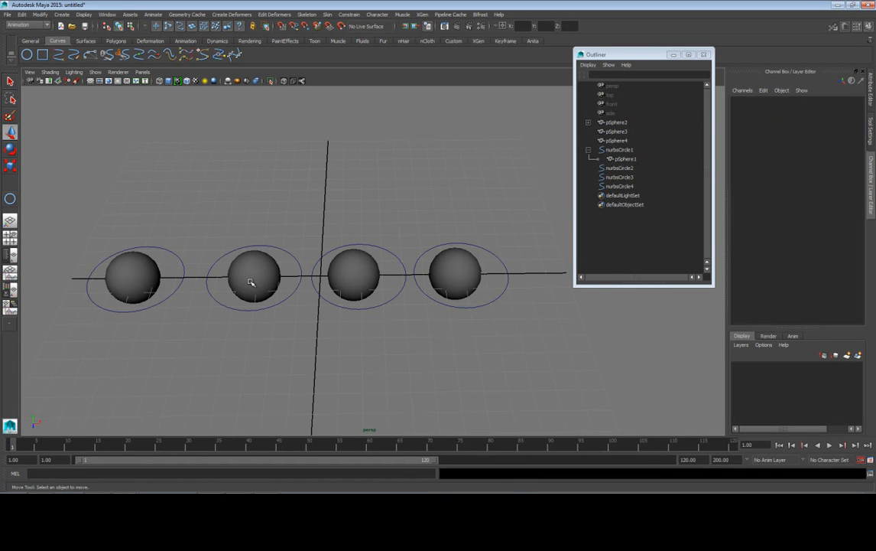
click(233, 258)
click(578, 121)
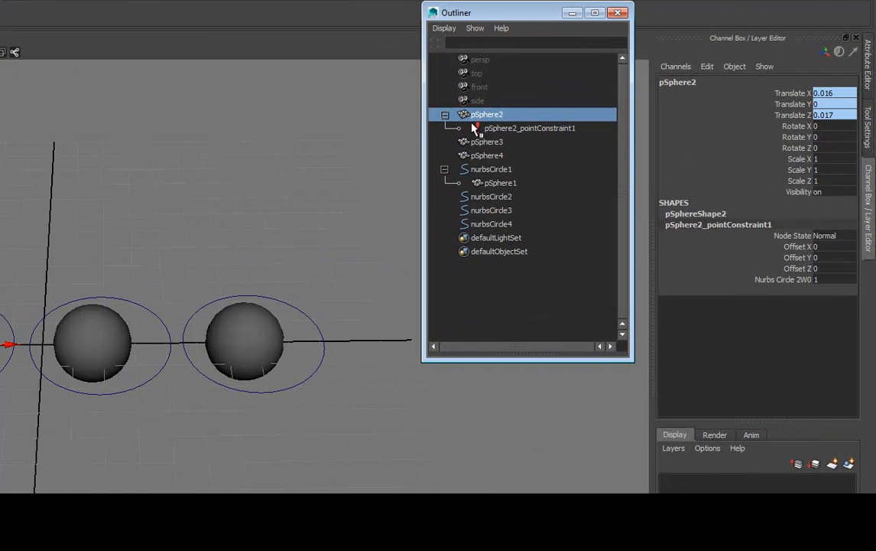
click(631, 130)
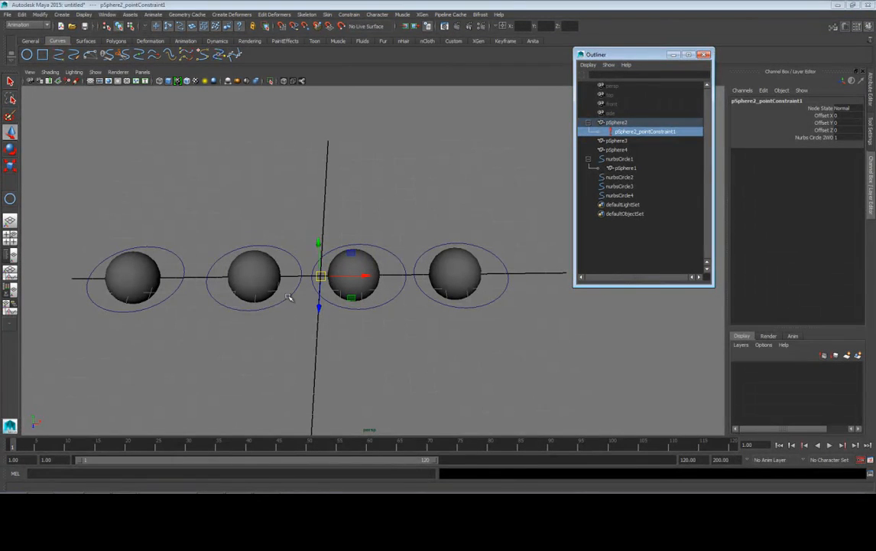
- Test moving and rotating nurbsCircle2, enable wireframe on shaded display and undo the transformations
click(289, 297)
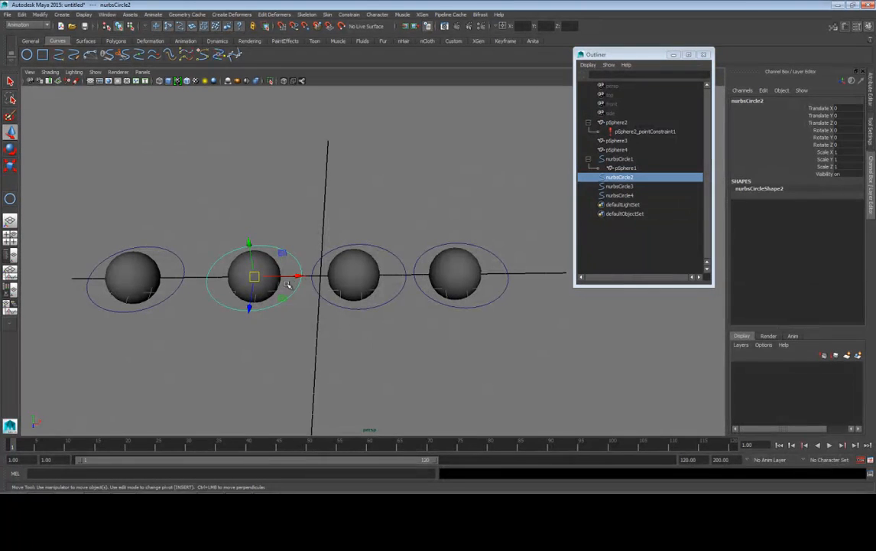
mouse_move(284, 298)
mouse_down()
mouse_move(237, 283)
mouse_move(374, 242)
mouse_move(276, 263)
mouse_move(296, 289)
mouse_up()
key(e)
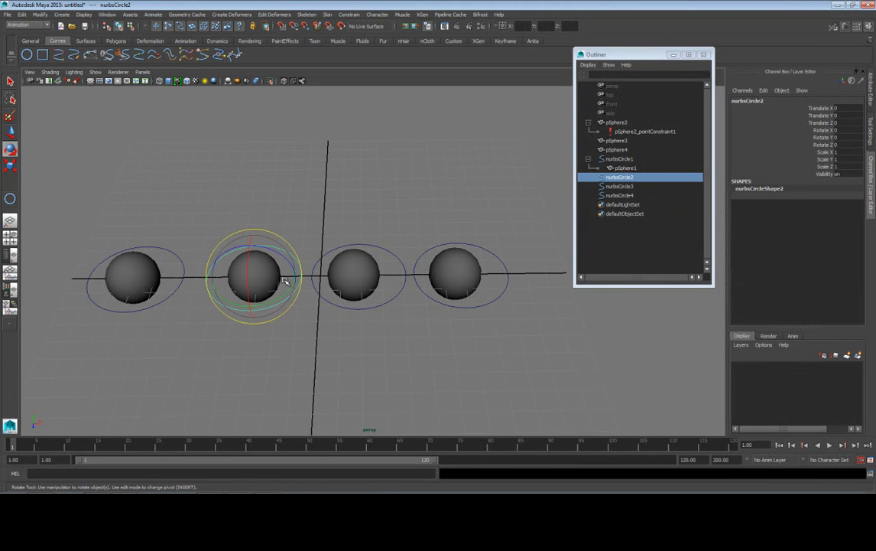
drag(272, 253, 288, 277)
click(187, 81)
key(ctrl+z)
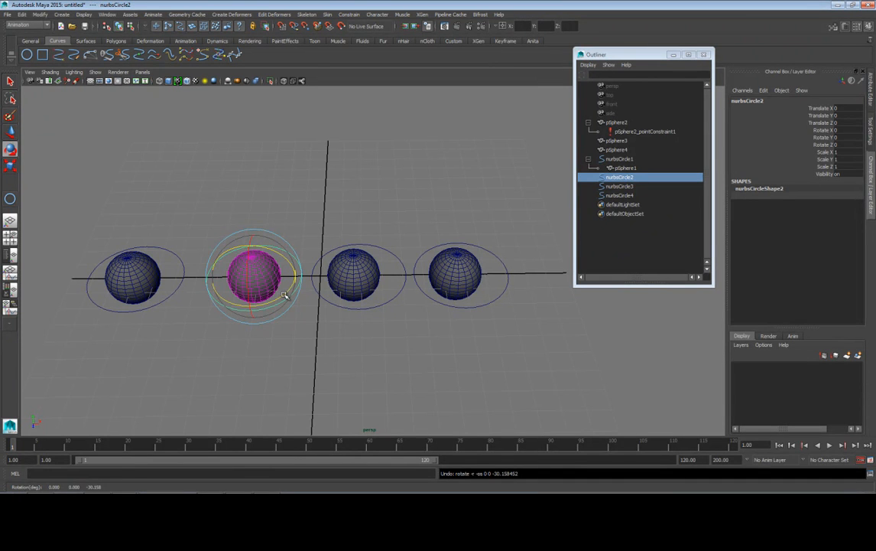
- Try scaling nurbsCircle2 uniformly by about 1.63 and undo the scaling
key(r)
drag(255, 268, 302, 260)
key(ctrl+z)
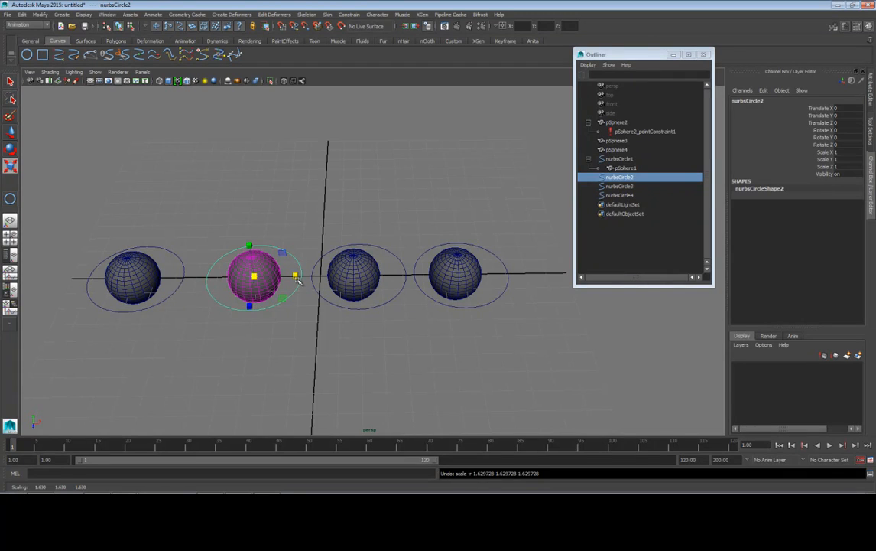
- Delete the point constraint node under pSphere2
click(635, 133)
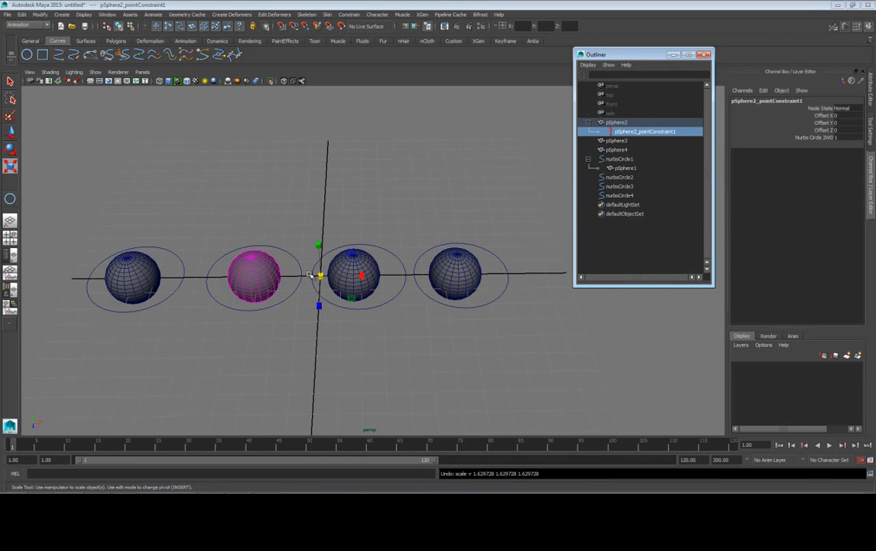
key(Delete)
- Move pSphere2 about 8.46 units in negative Z away from its circle and freeze its transformations
click(618, 123)
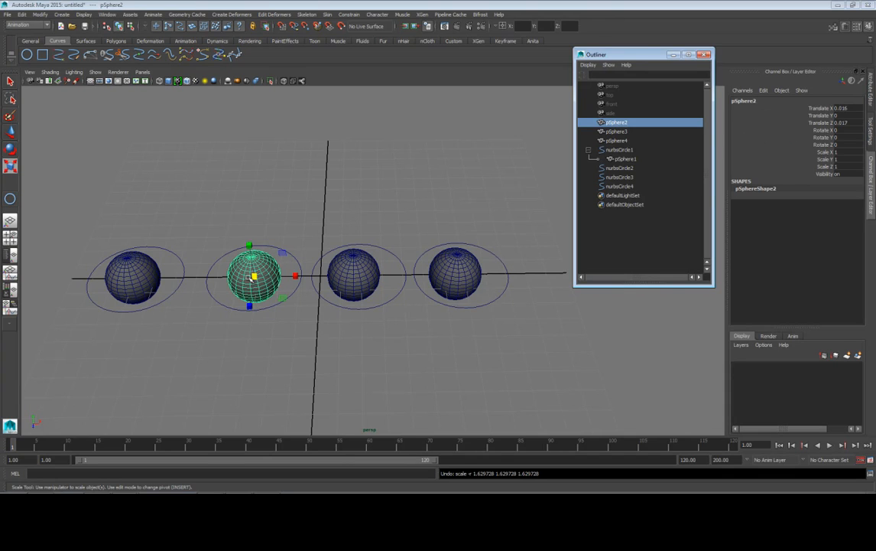
key(w)
drag(249, 309, 267, 201)
click(40, 14)
click(45, 48)
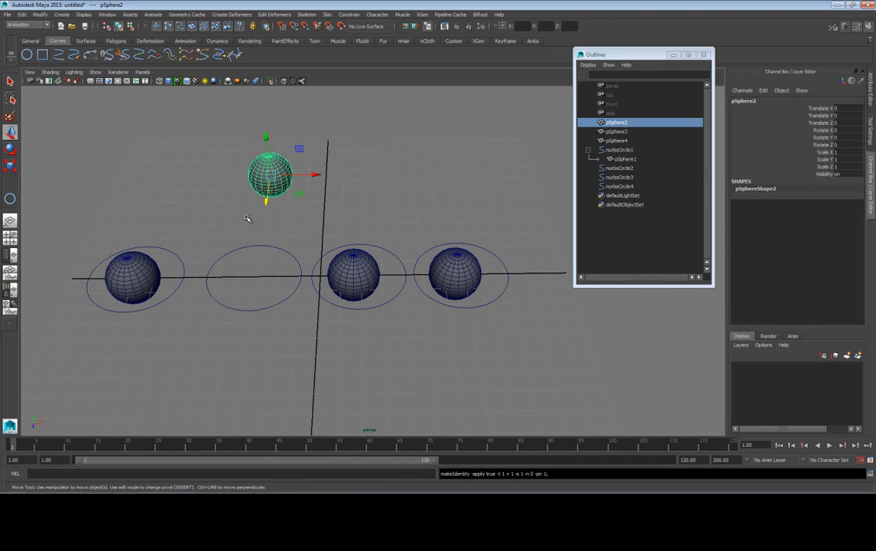
- Try point-constraining the displaced pSphere2 to nurbsCircle2 without maintaining the offset, and undo the constraint
drag(227, 241, 260, 290)
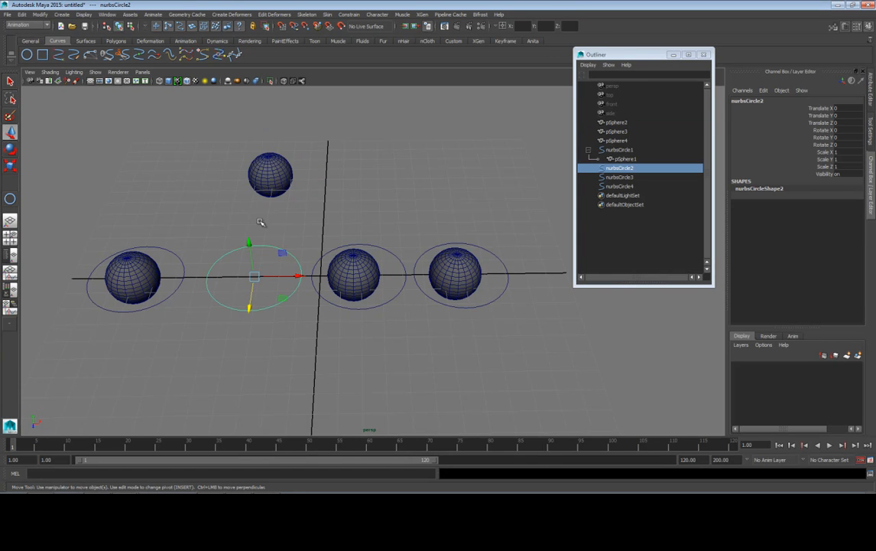
shift+click(253, 162)
click(350, 14)
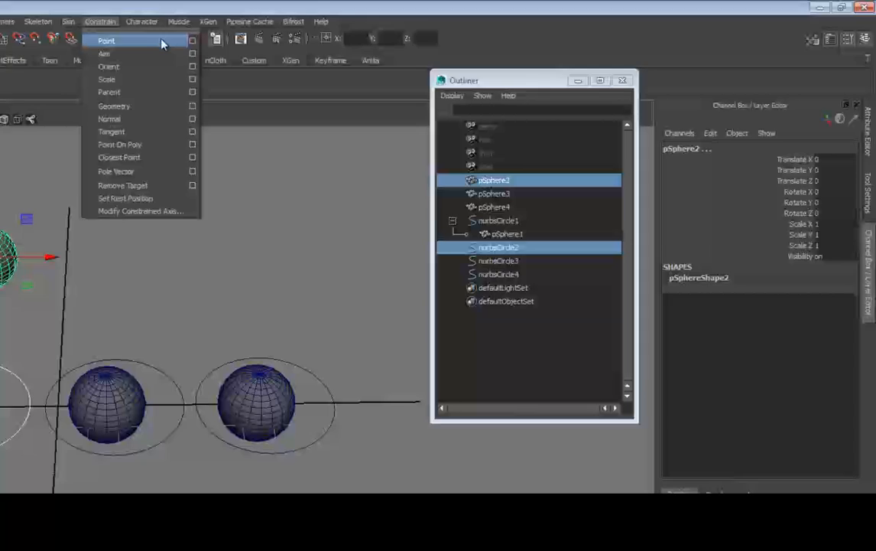
click(394, 28)
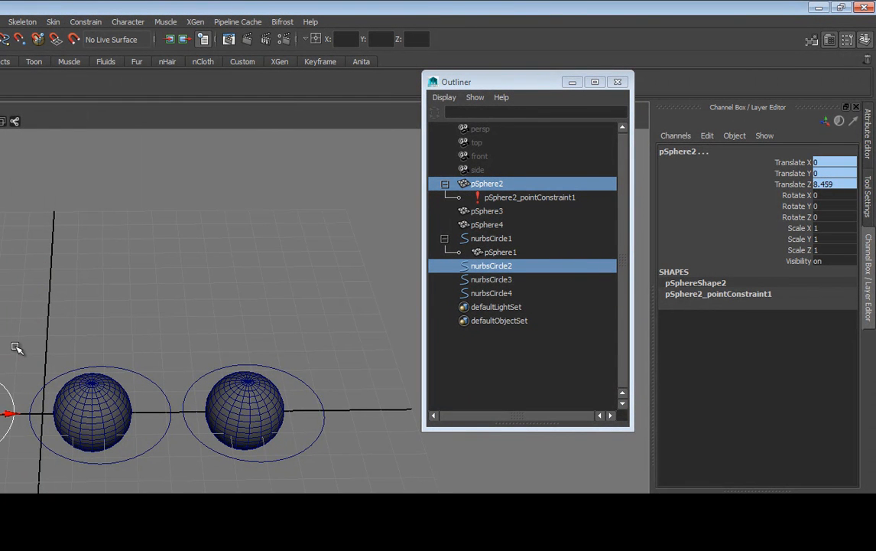
key(ctrl+z)
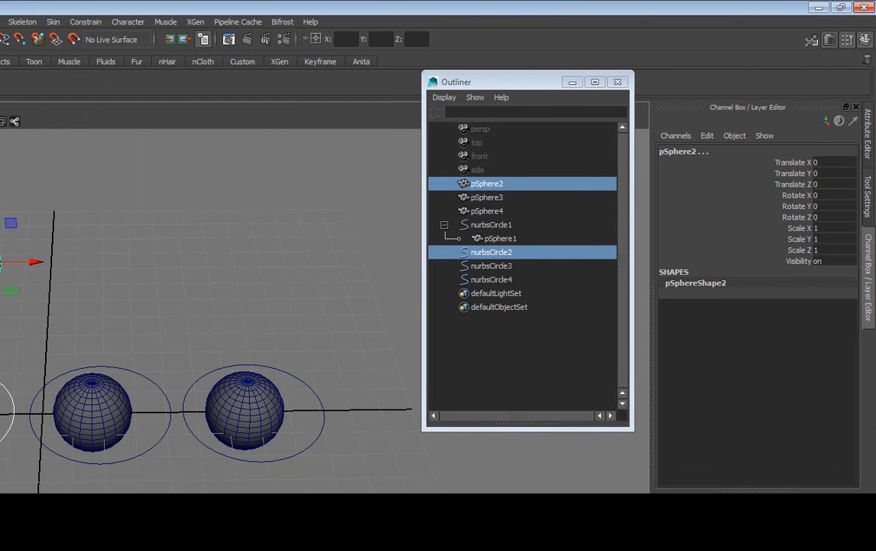
- Point-constrain pSphere2 to nurbsCircle2 with maintain offset enabled on all axes
click(83, 22)
click(179, 42)
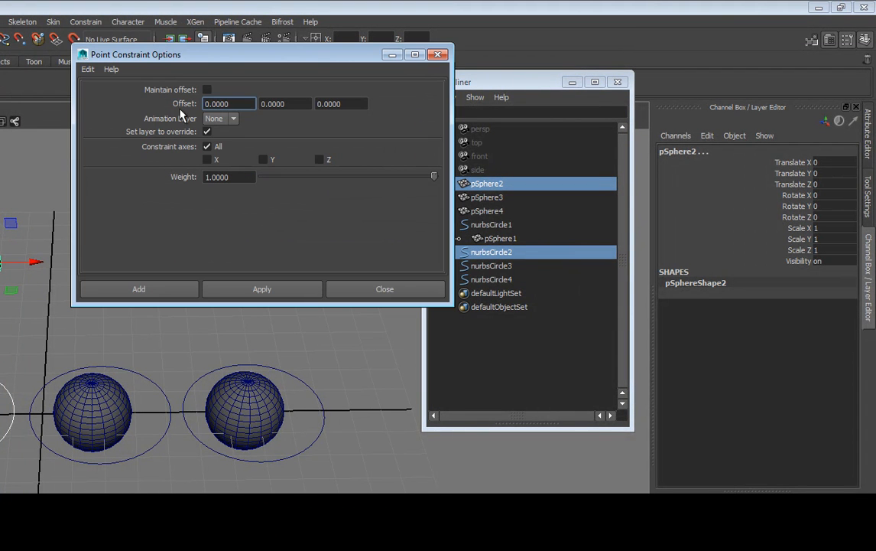
click(208, 91)
click(164, 290)
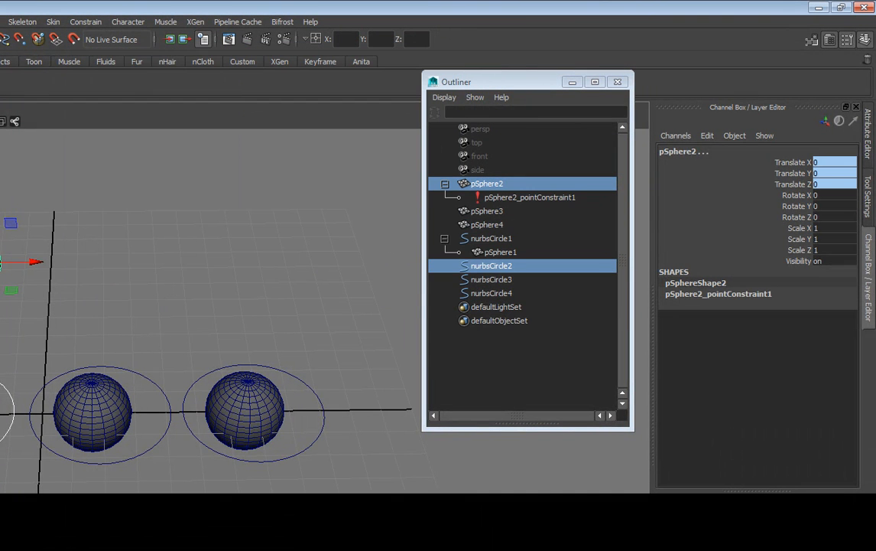
- Test the offset point constraint by moving nurbsCircle2 freely, and undo the move
click(29, 329)
click(29, 350)
drag(222, 294, 256, 229)
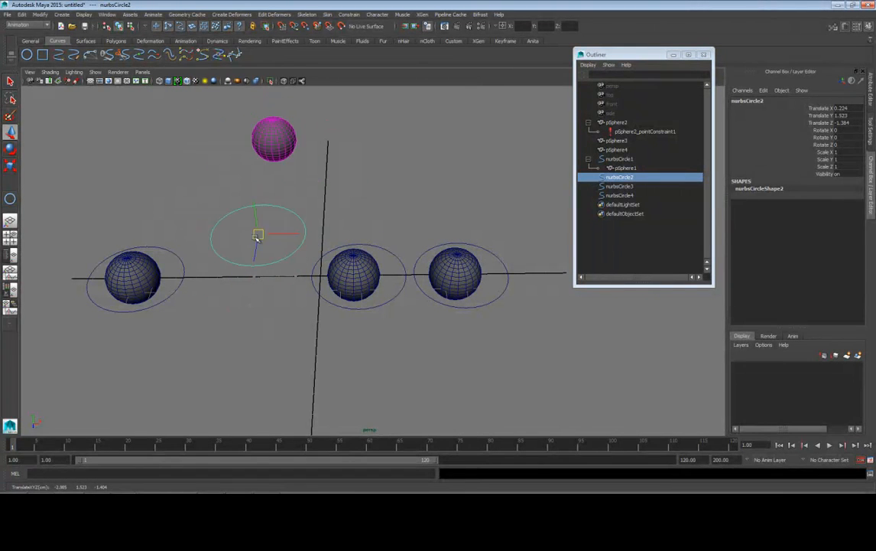
key(ctrl+z)
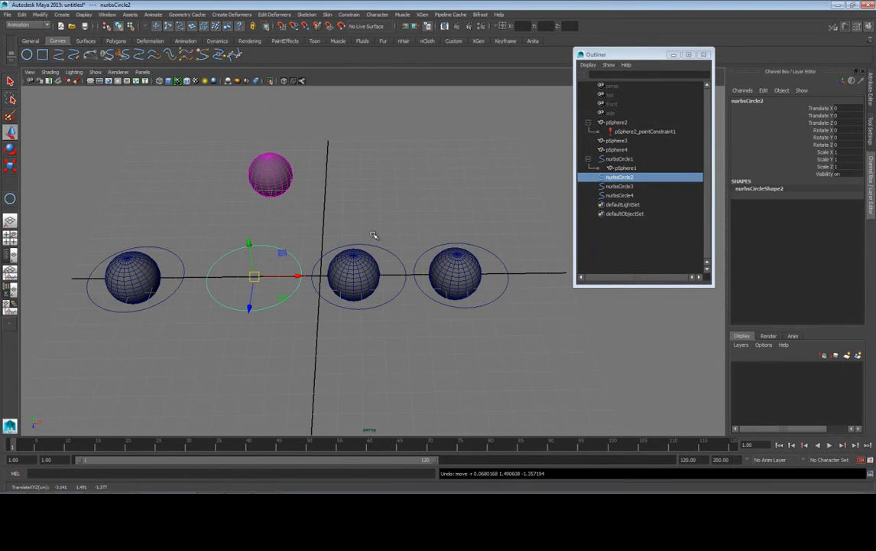
- Orient-constrain pSphere3 to nurbsCircle3 with maintain offset enabled on all axes
click(371, 260)
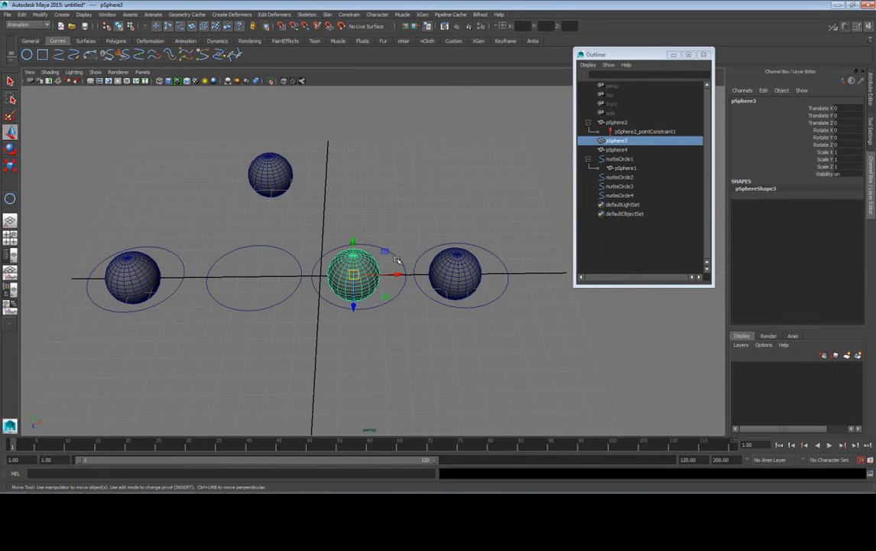
click(371, 246)
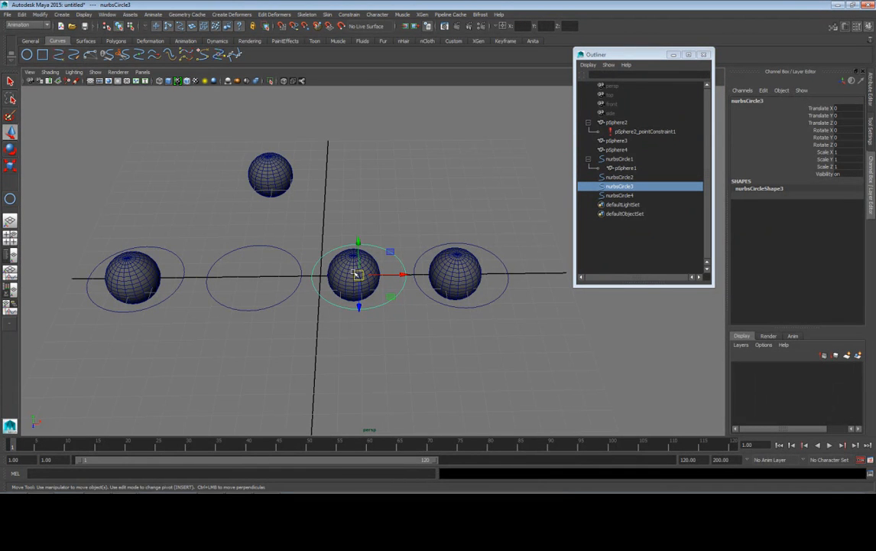
shift+click(353, 260)
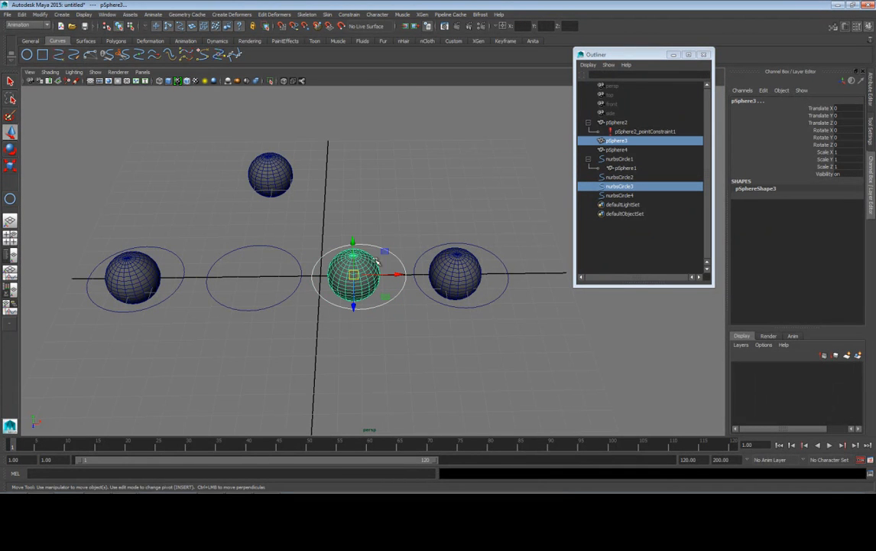
click(348, 14)
click(412, 46)
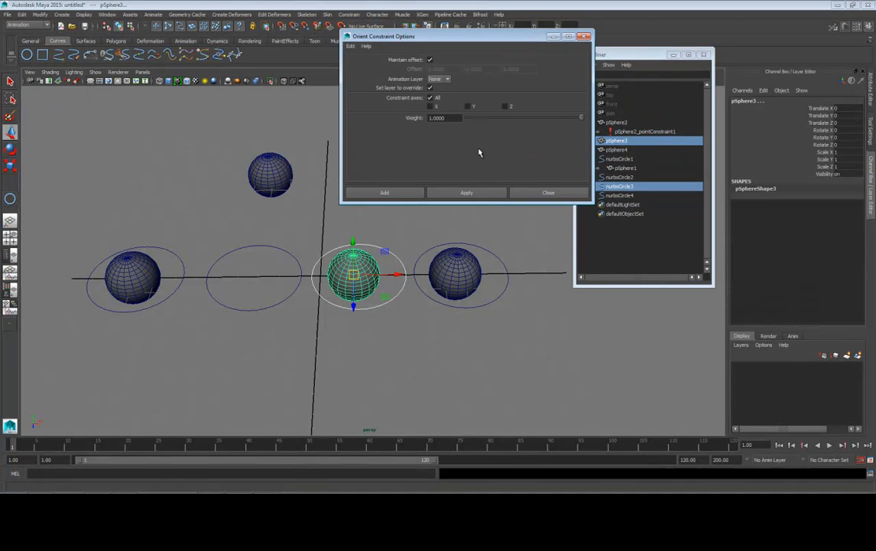
drag(430, 39, 127, 68)
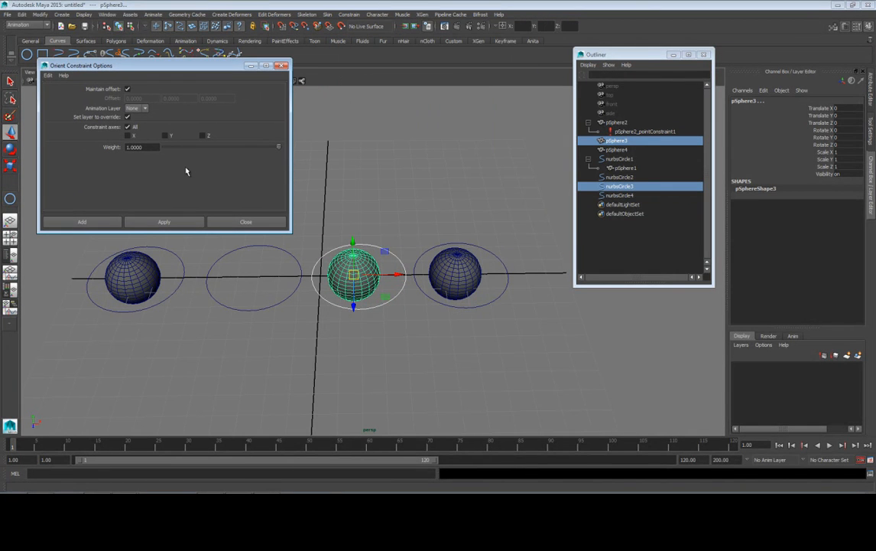
click(105, 223)
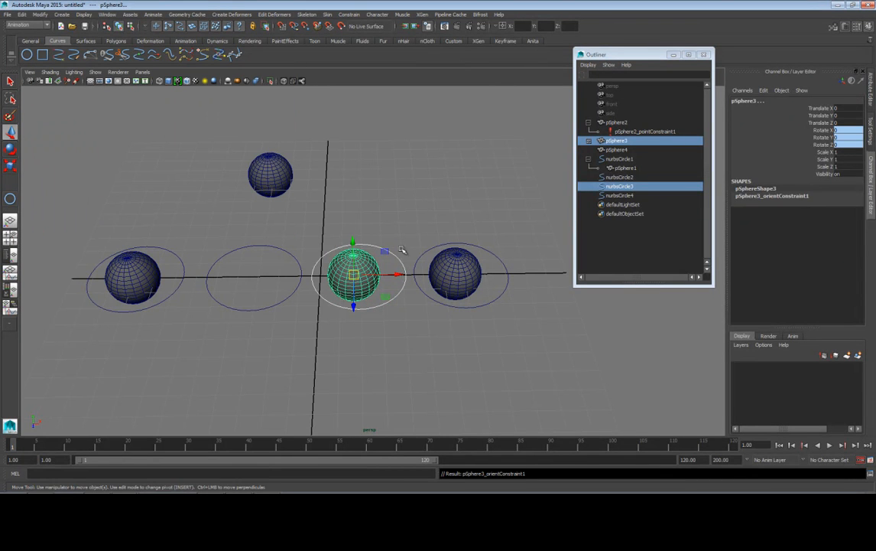
- Slide nurbsCircle3 along X away from pSphere3 and back around it, and expand pSphere3's hierarchy in the Outliner
click(401, 256)
click(401, 277)
drag(402, 277, 442, 263)
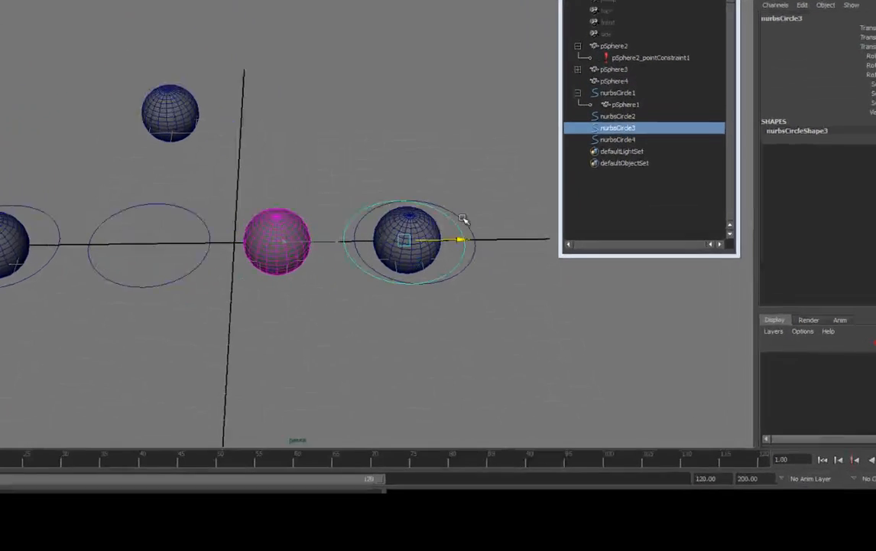
drag(351, 203, 280, 212)
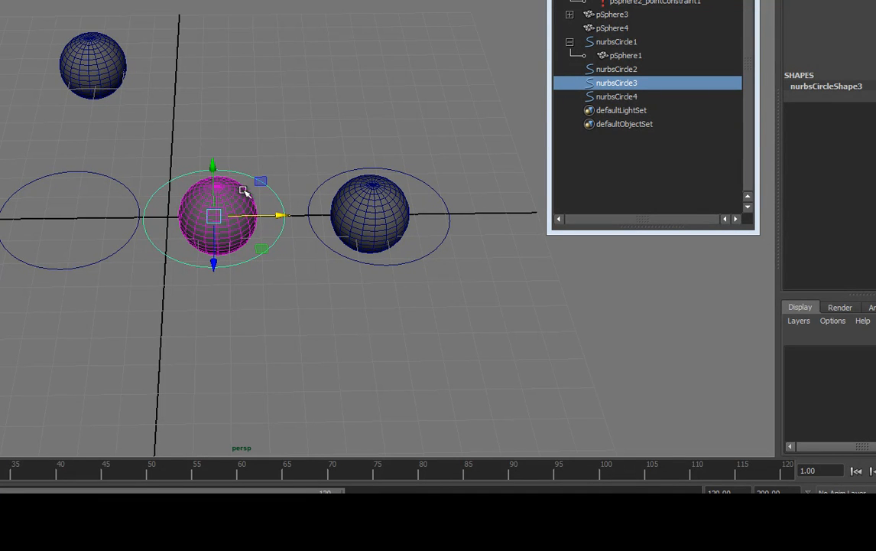
click(570, 15)
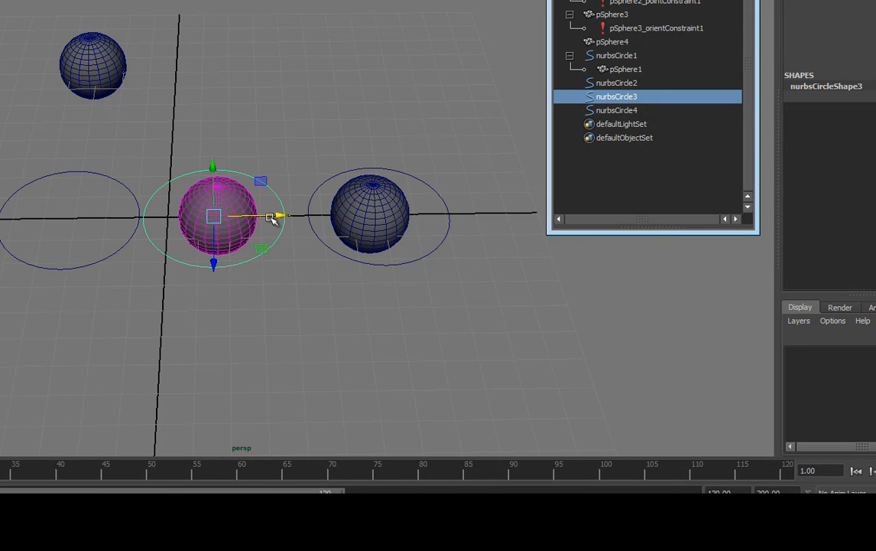
- Test the orient constraint by moving nurbsCircle3 across the ground plane and rotating it, undoing each transform
drag(262, 250, 283, 253)
key(ctrl+z)
key(e)
drag(252, 186, 251, 216)
key(ctrl+z)
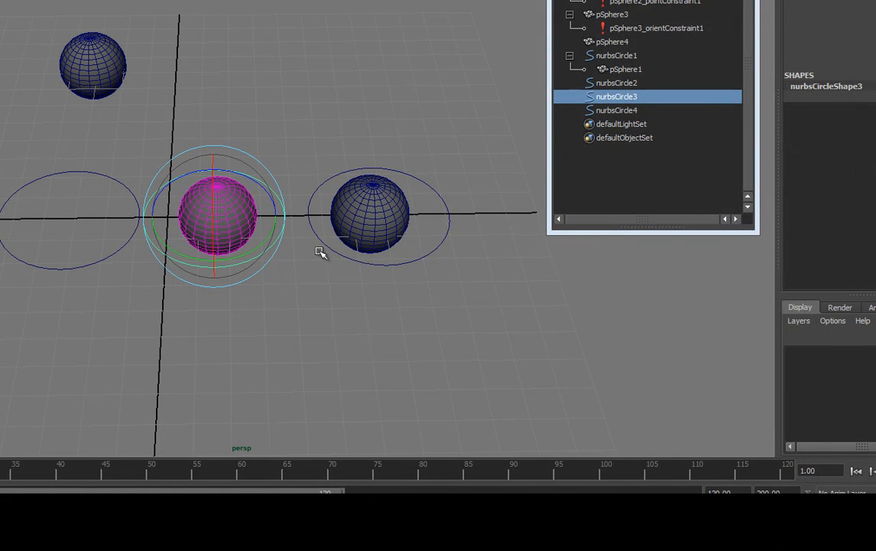
- Scale-constrain pSphere4 to nurbsCircle4 on all axes with a weight of 1
click(360, 275)
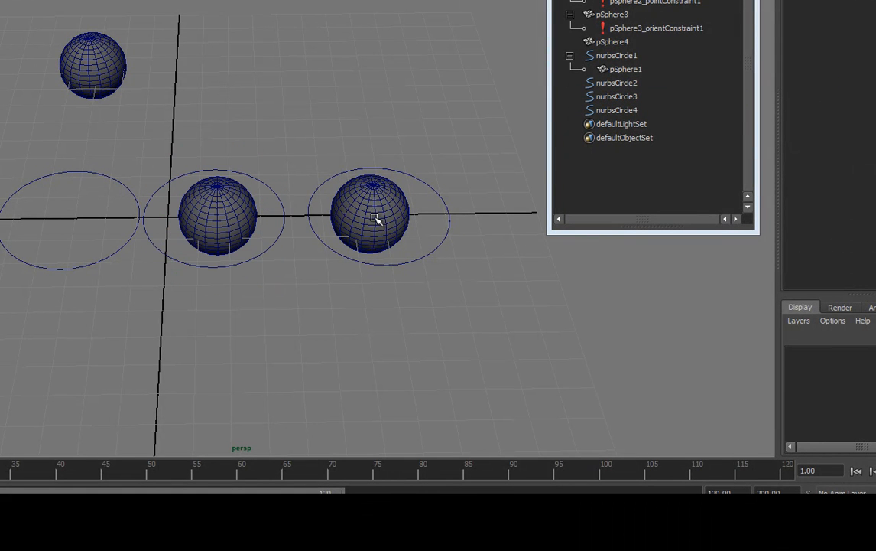
click(327, 254)
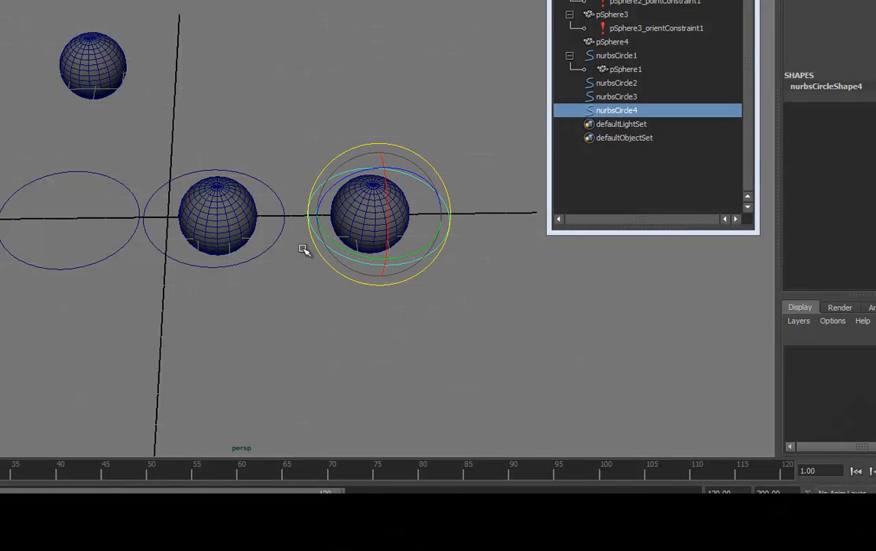
click(284, 91)
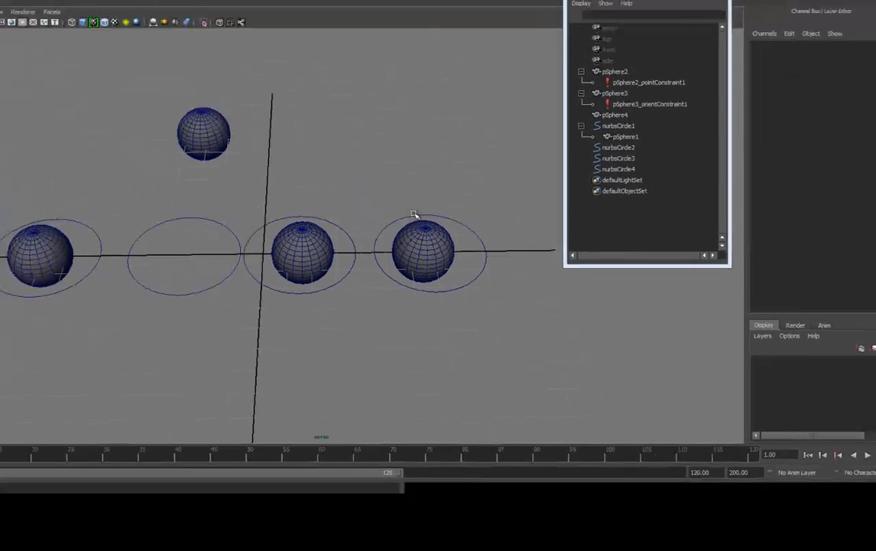
click(413, 215)
key(q)
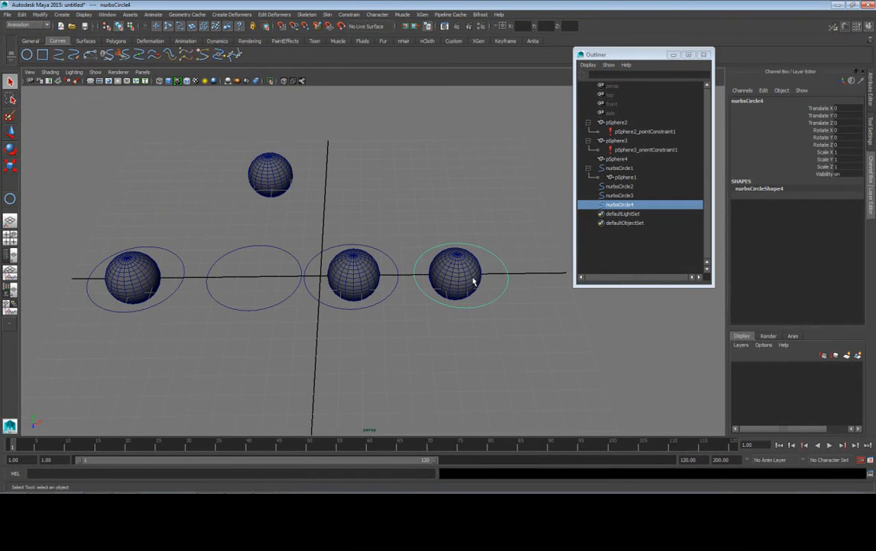
shift+click(473, 280)
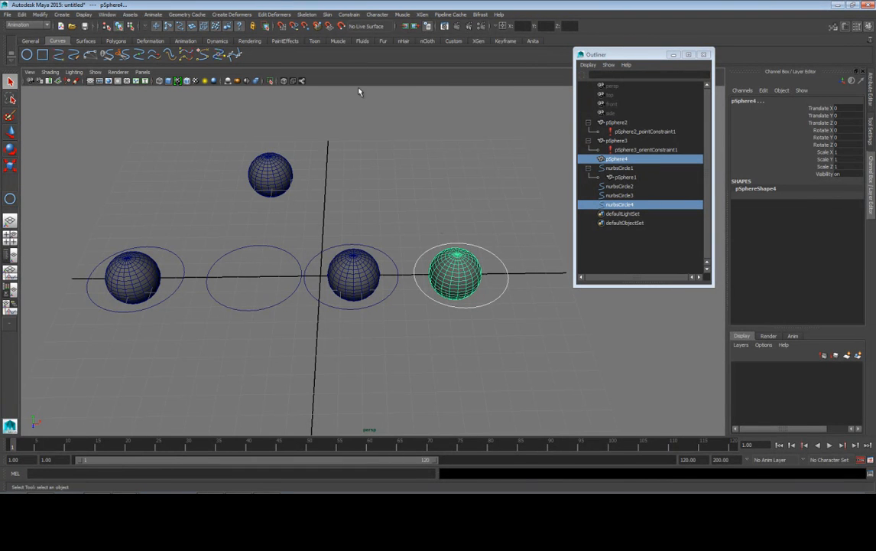
click(349, 14)
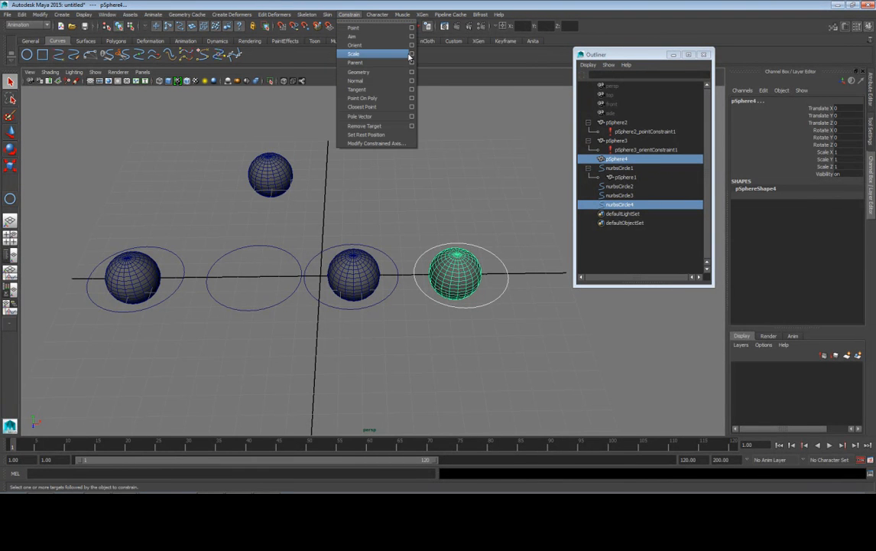
click(411, 56)
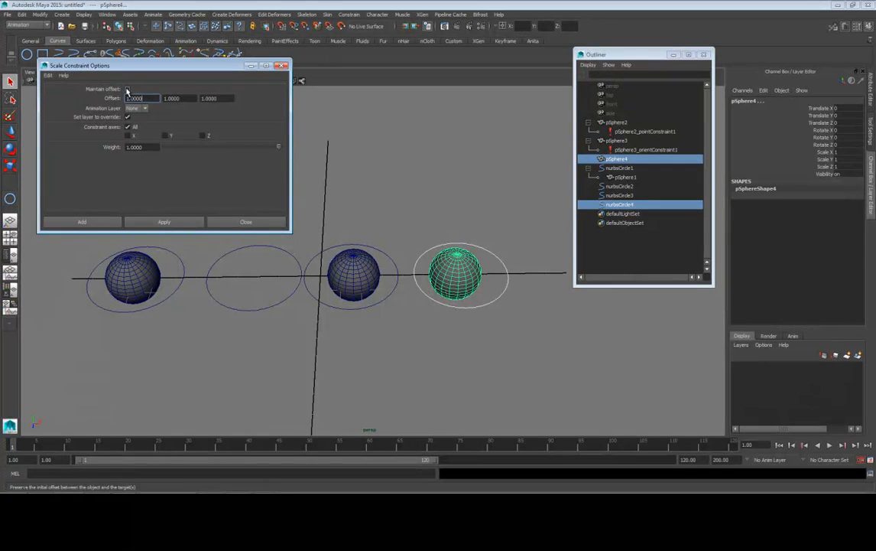
click(96, 223)
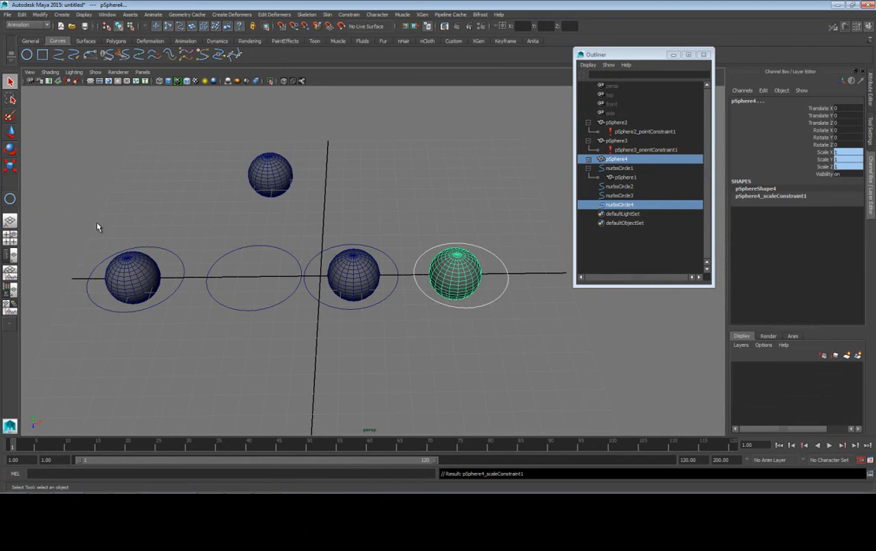
- Test the scale constraint by rotating, moving and uniformly enlarging nurbsCircle4, undoing each transform
click(502, 293)
key(e)
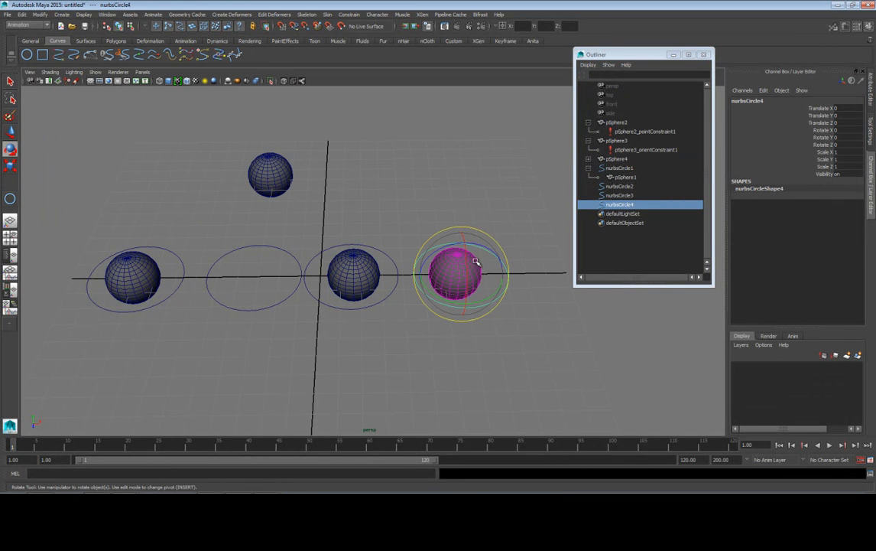
drag(480, 246, 482, 263)
key(ctrl+z)
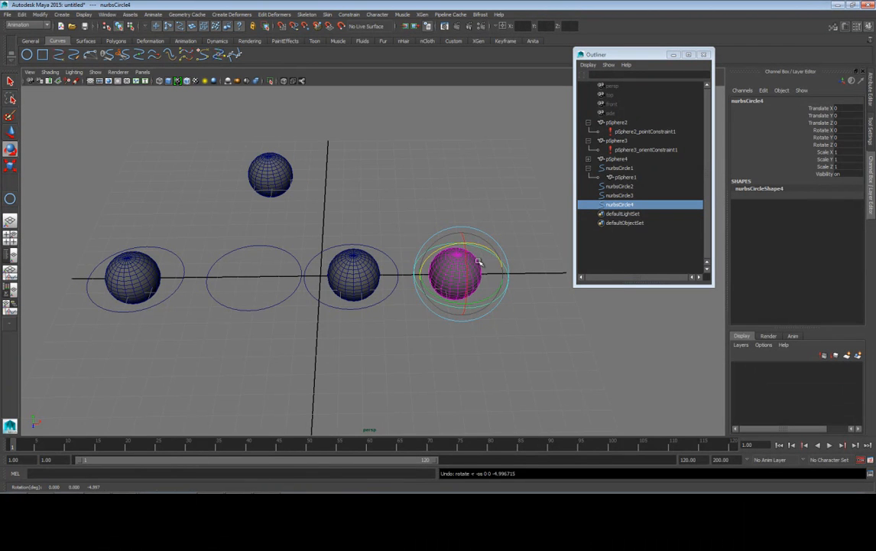
key(w)
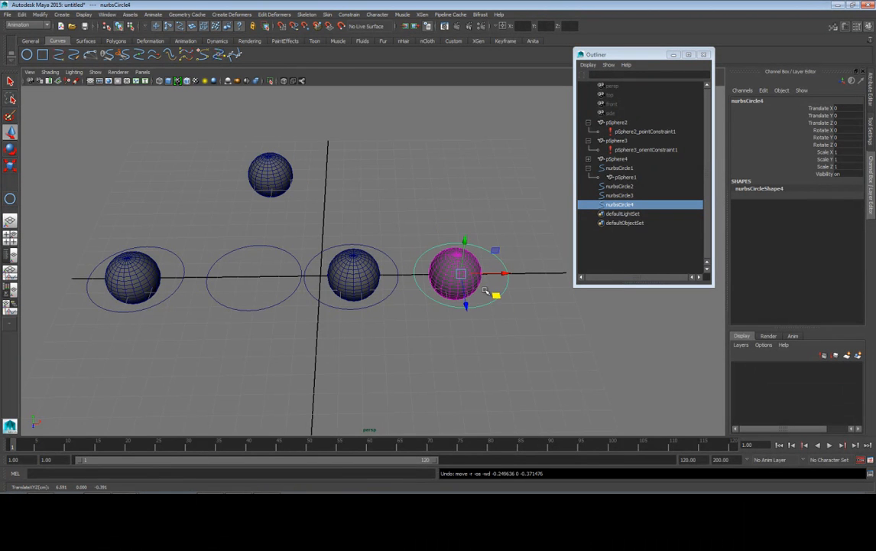
key(r)
drag(461, 276, 463, 314)
key(ctrl+z)
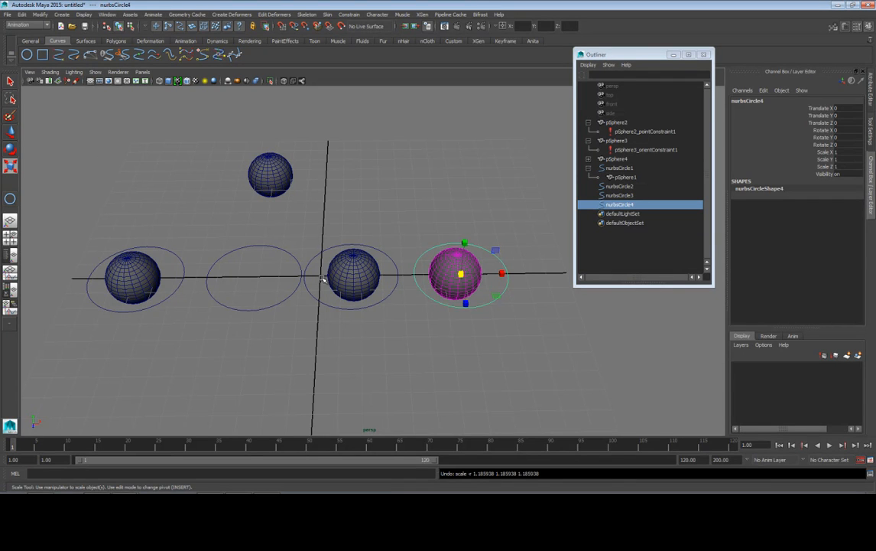
- Examine the constrained channels of pSphere4, pSphere2 and pSphere3 one after another
click(387, 355)
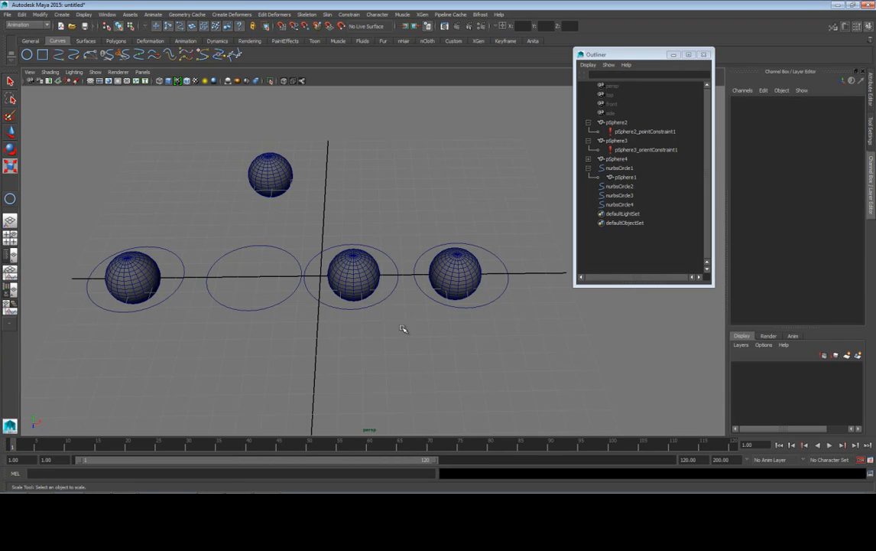
click(462, 276)
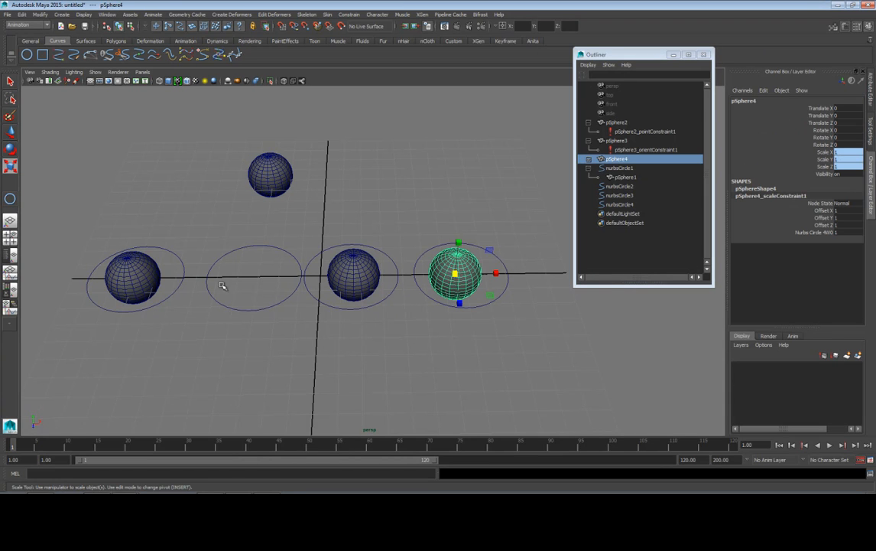
click(268, 177)
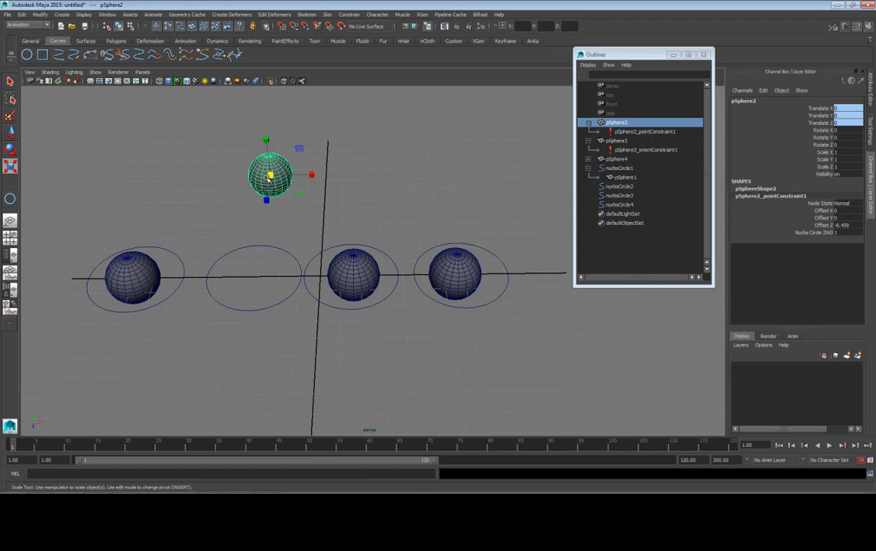
click(354, 276)
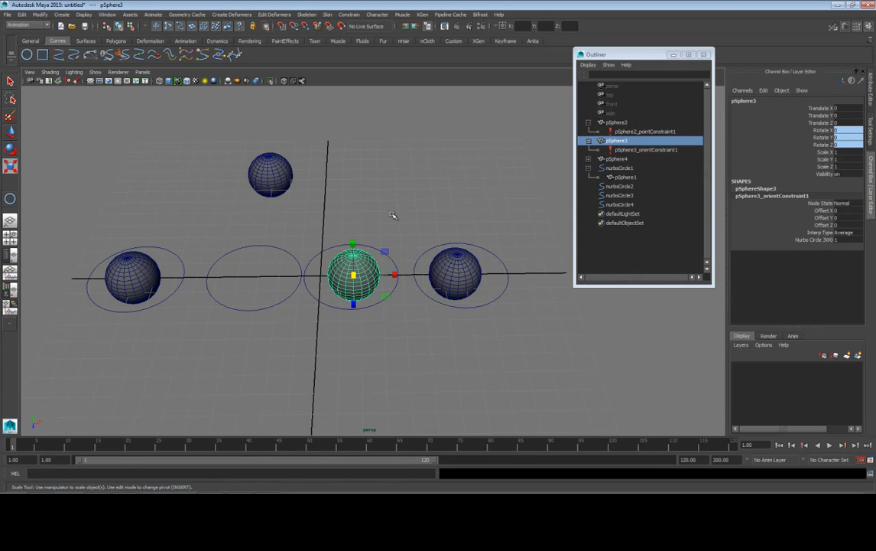
- Unparent pSphere1 from nurbsCircle1
click(139, 274)
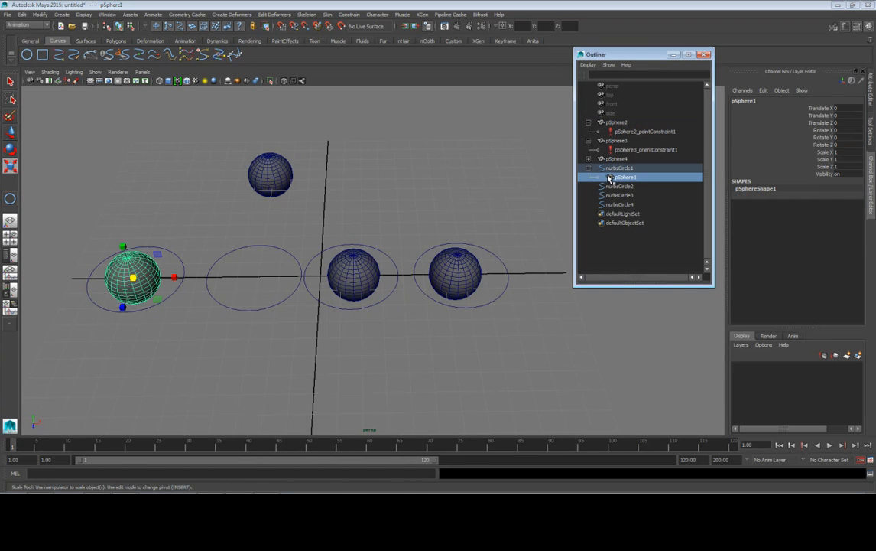
key(shift+p)
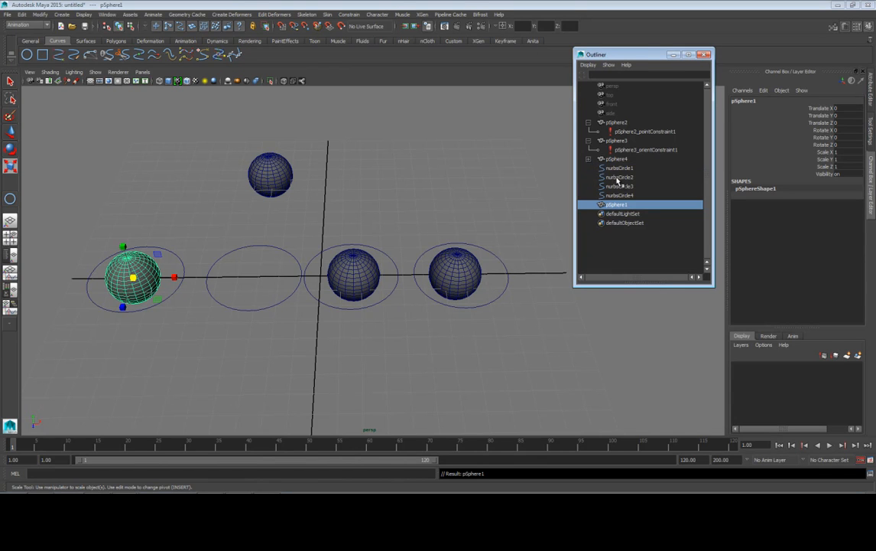
click(621, 168)
click(617, 205)
- Parent-constrain pSphere1 to nurbsCircle1 with maintain offset enabled and all translate and rotate axes constrained
key(q)
click(172, 255)
shift+click(143, 276)
click(349, 14)
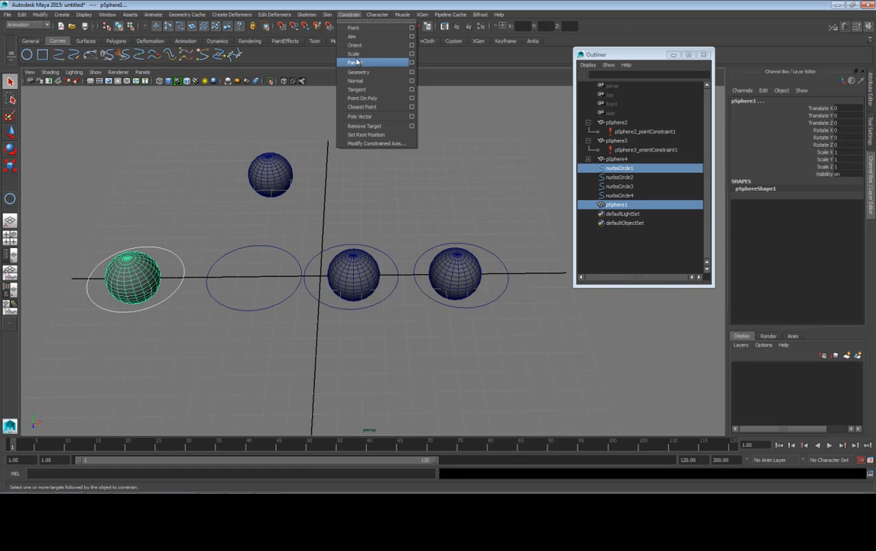
click(411, 62)
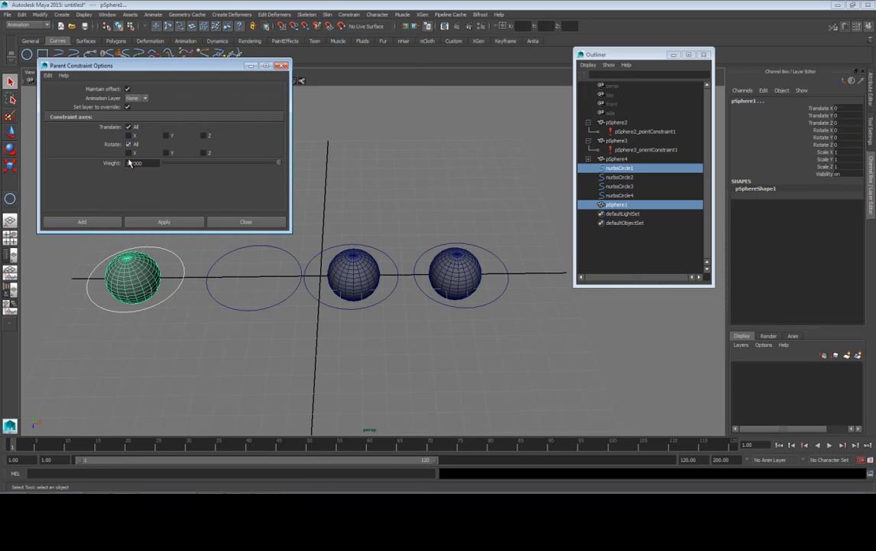
click(82, 222)
- Compare the translate, rotate and scale channels driven by the constraints on pSphere1, pSphere4, pSphere3 and pSphere2
click(184, 270)
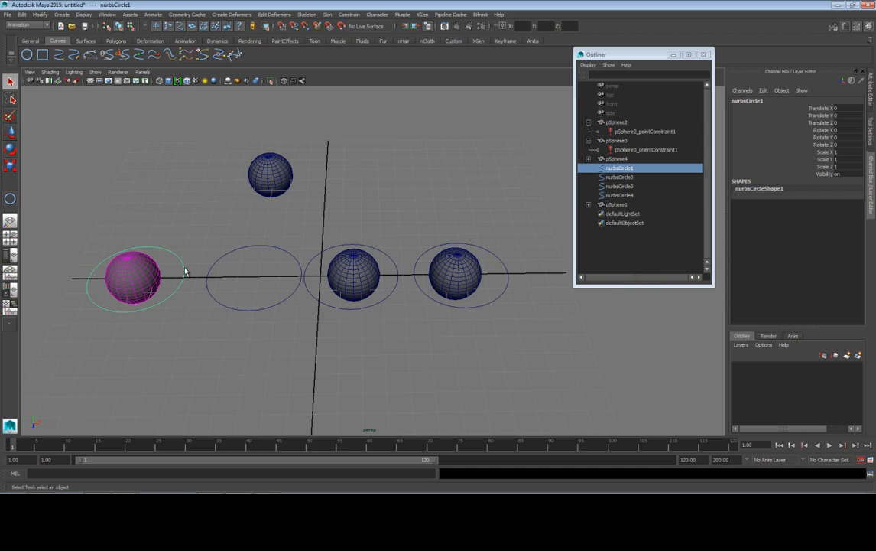
click(151, 286)
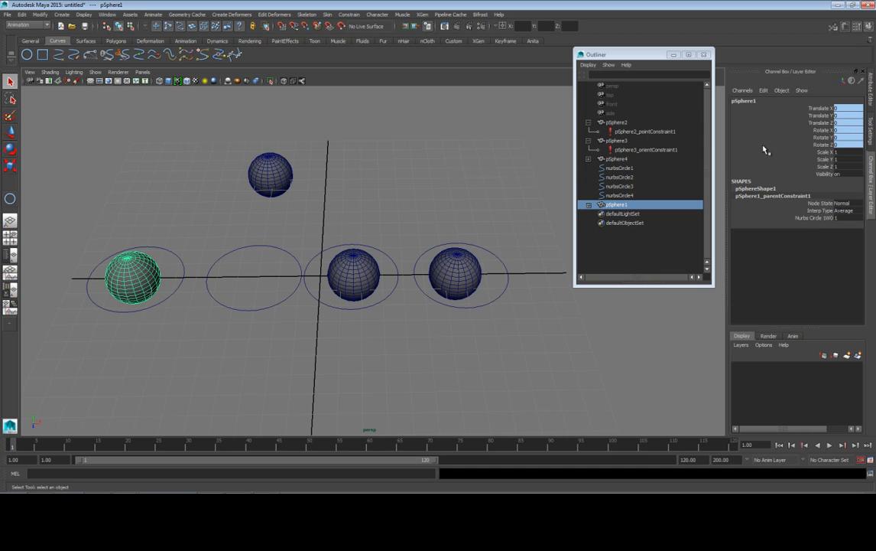
drag(822, 107, 822, 146)
click(472, 266)
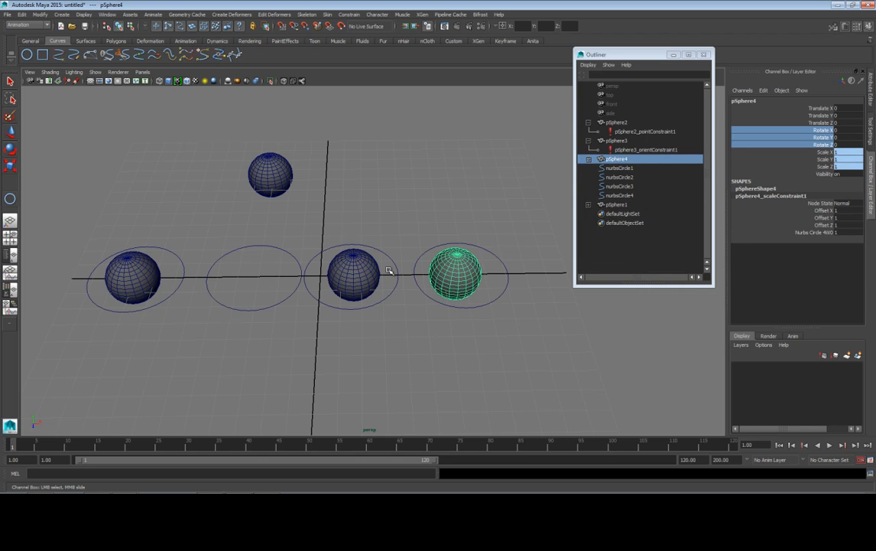
click(354, 260)
click(285, 176)
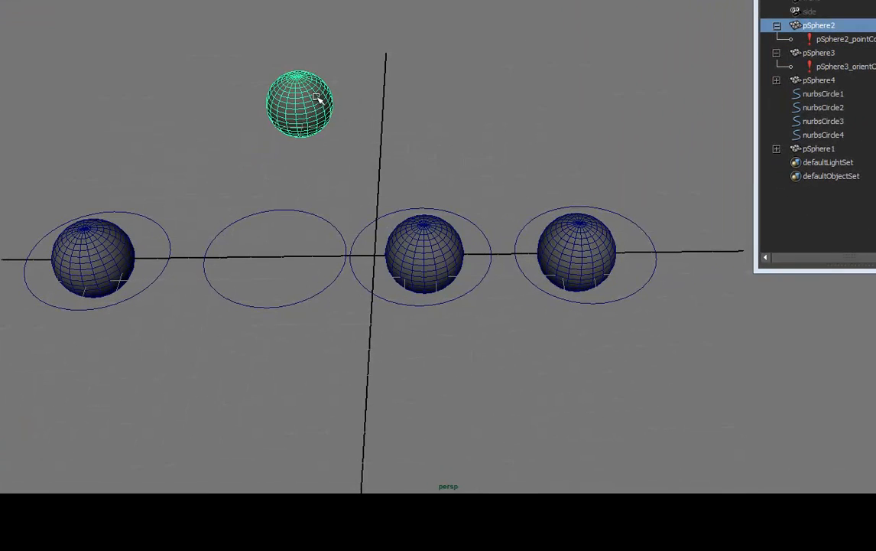
click(409, 267)
click(579, 255)
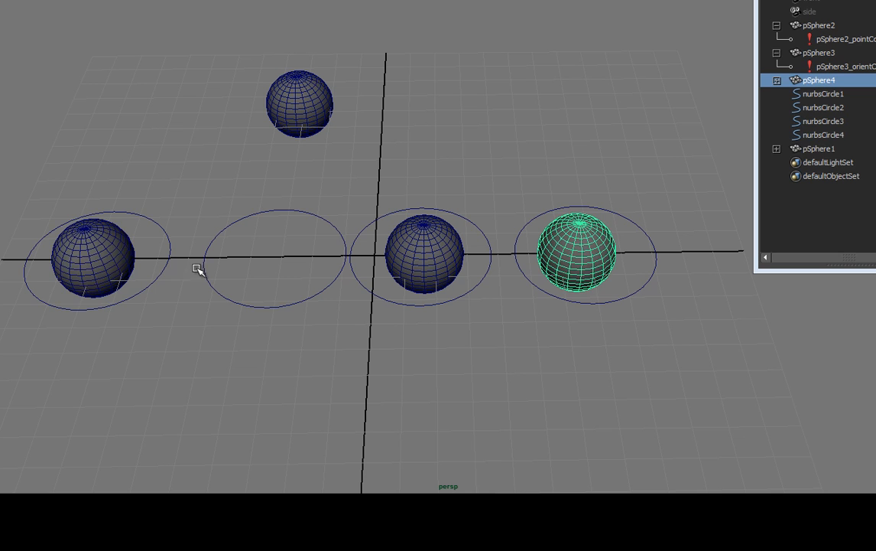
- Test the parent constraint on pSphere1 by moving nurbsCircle1 across the grid, and undo the change
click(100, 265)
drag(153, 205, 178, 228)
key(w)
drag(93, 255, 381, 107)
key(ctrl+z)
key(r)
key(e)
key(r)
key(ctrl+z)
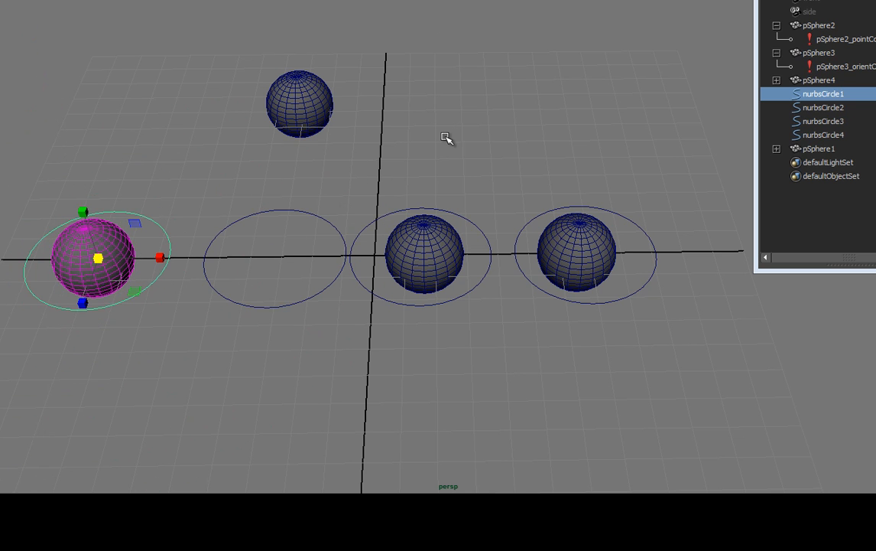
- Expand pSphere4 and pSphere1 in the scene hierarchy and delete the parent constraint from pSphere1
click(777, 81)
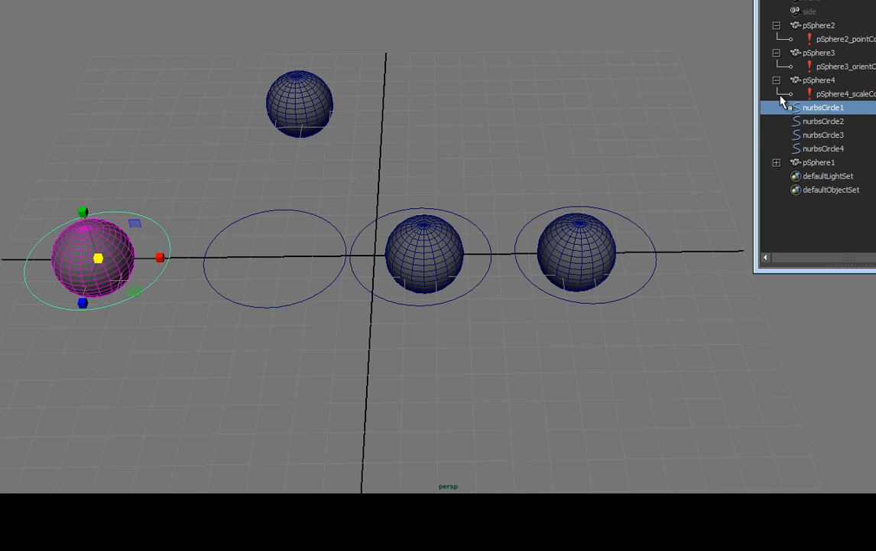
middle_drag(763, 104, 826, 36)
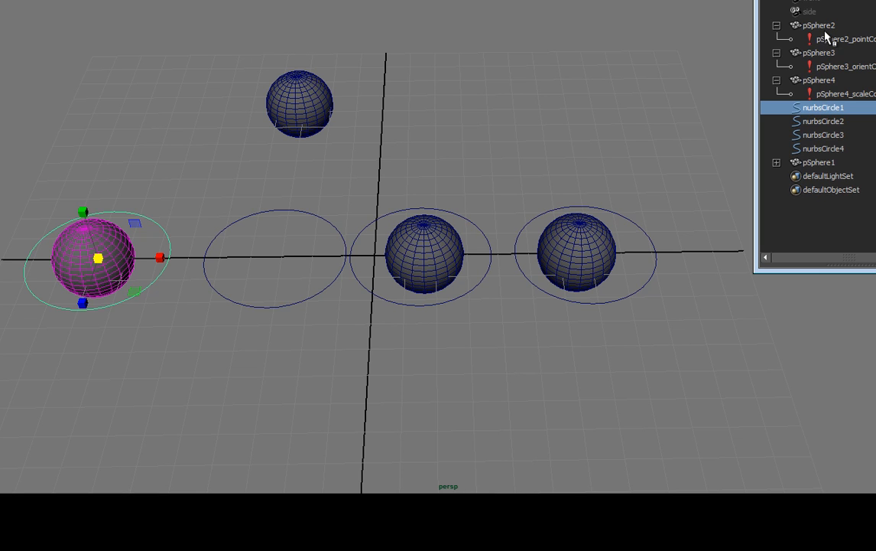
click(777, 163)
click(831, 179)
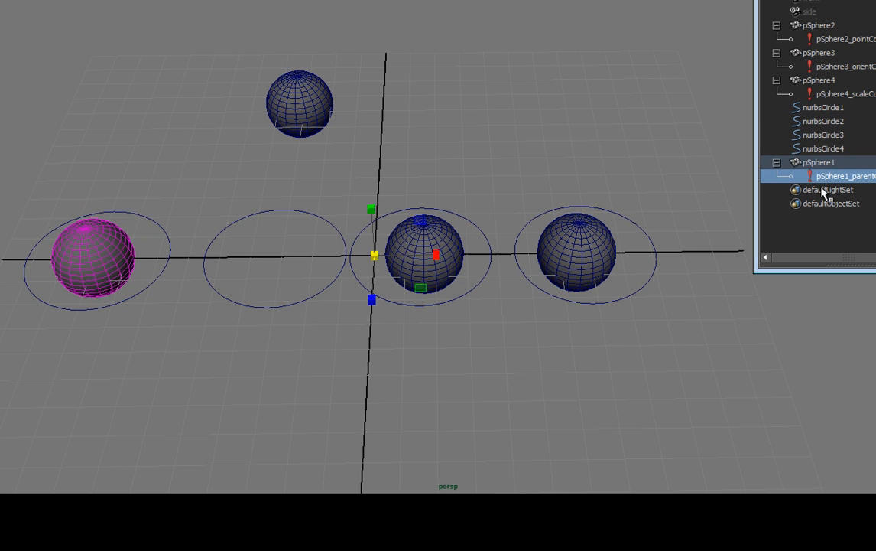
key(Delete)
- Move pSphere1 up so it sits above nurbsCircle1
click(124, 257)
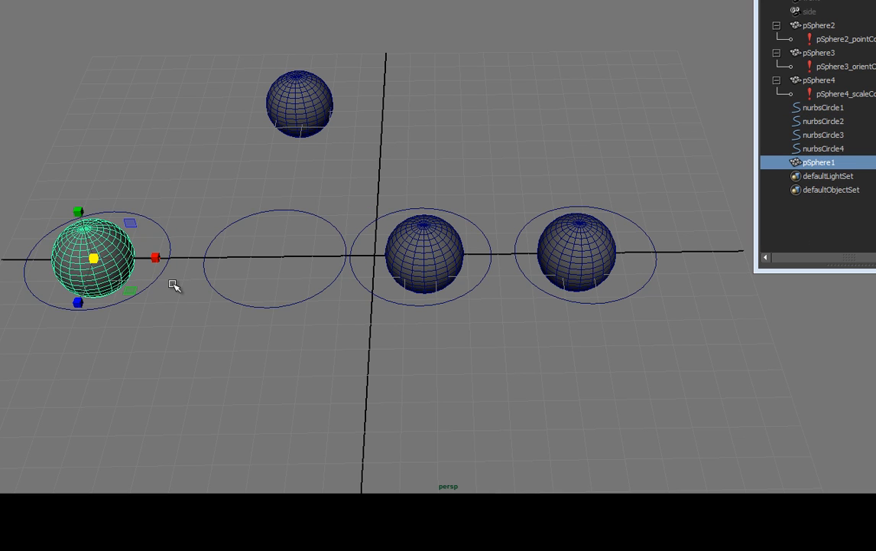
shift+drag(35, 179, 114, 283)
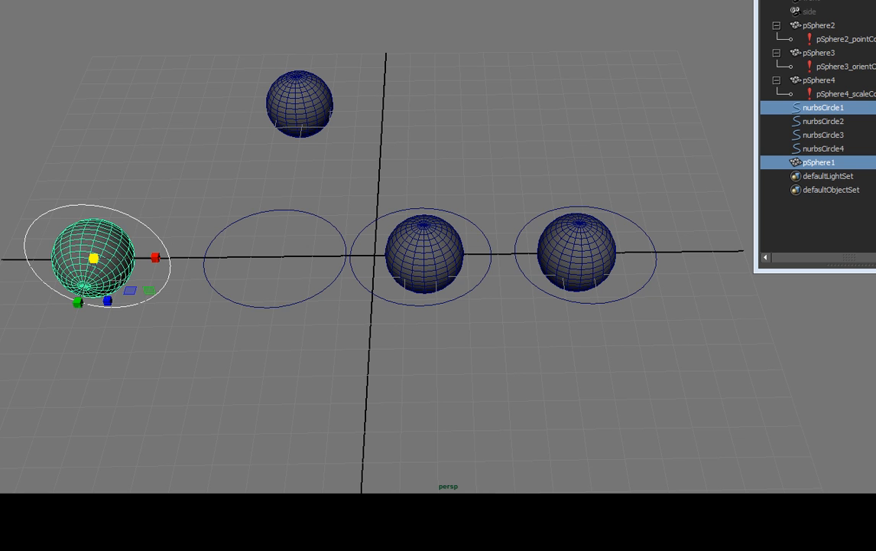
click(182, 358)
click(108, 278)
key(w)
drag(79, 312, 129, 214)
alt+drag(129, 215, 284, 305)
- Freeze the transformations of pSphere1 and nurbsCircle1 and delete their history
drag(129, 153, 222, 283)
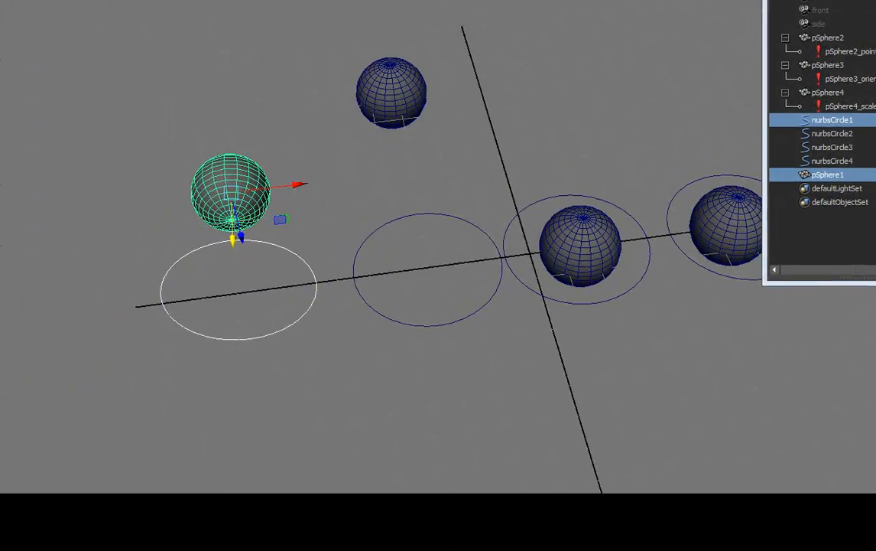
click(47, 3)
click(73, 68)
click(19, 2)
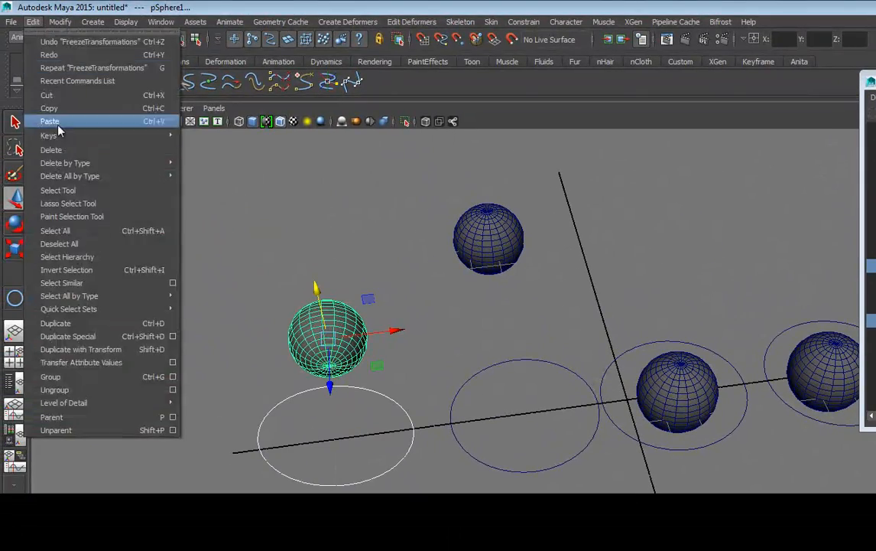
mouse_move(91, 167)
click(236, 170)
click(426, 376)
alt+drag(467, 419, 393, 237)
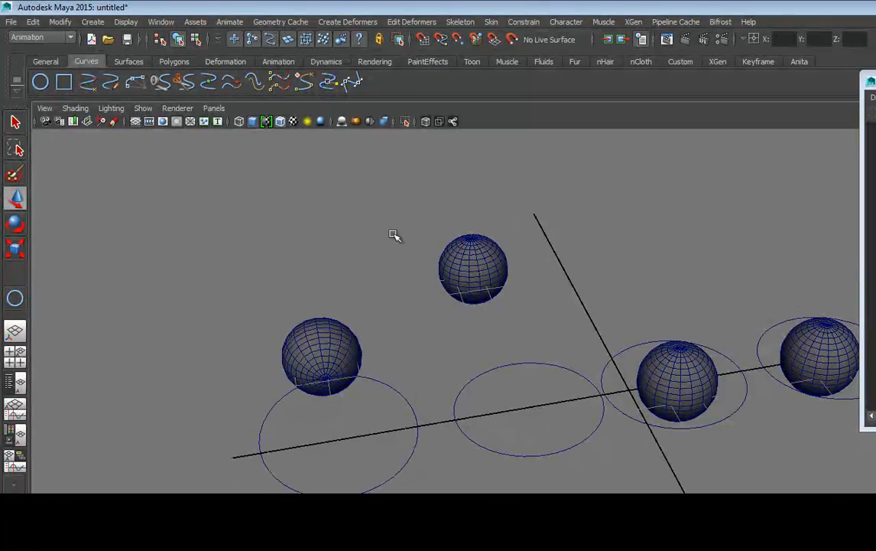
- Try rotating nurbsCircle3 while pSphere3 still sits at its centre
click(701, 425)
key(e)
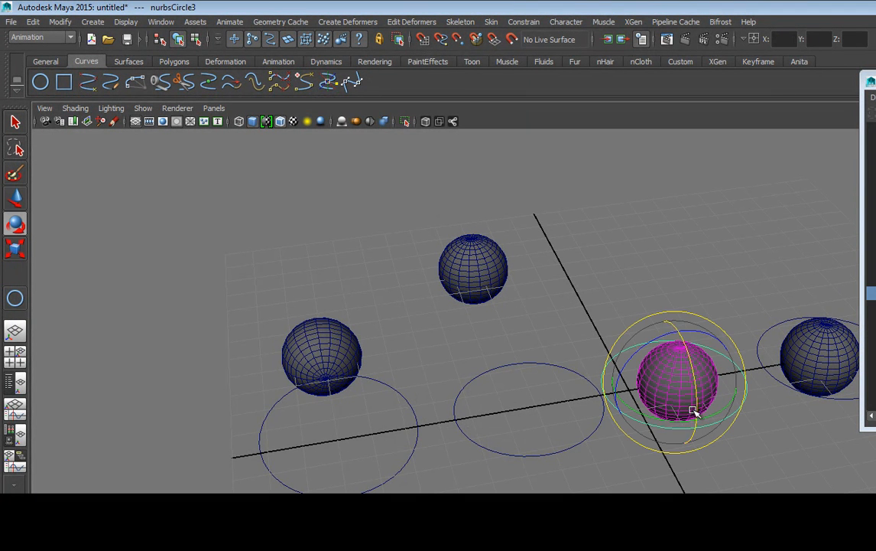
drag(676, 331, 698, 451)
click(698, 452)
- Move pSphere3 back along Z, away from the centre of nurbsCircle3
click(711, 383)
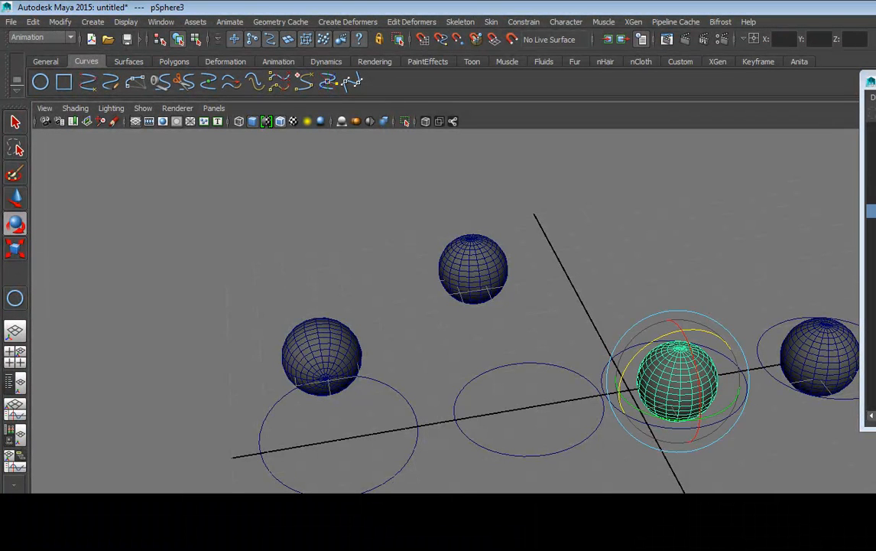
click(708, 418)
click(700, 415)
key(w)
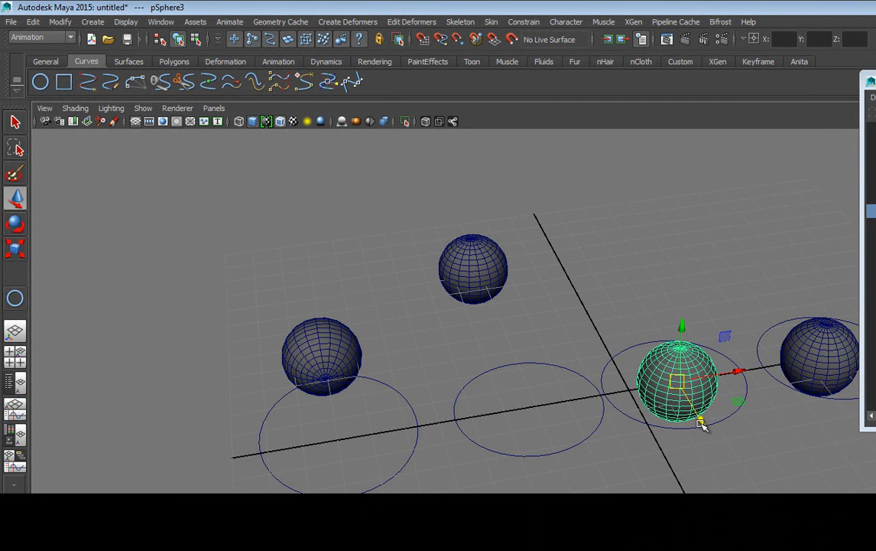
middle_drag(699, 414, 618, 284)
- Rotate nurbsCircle3 about 54 degrees around Z to test the orient constraint on the offset pSphere3, and undo the rotation
click(671, 341)
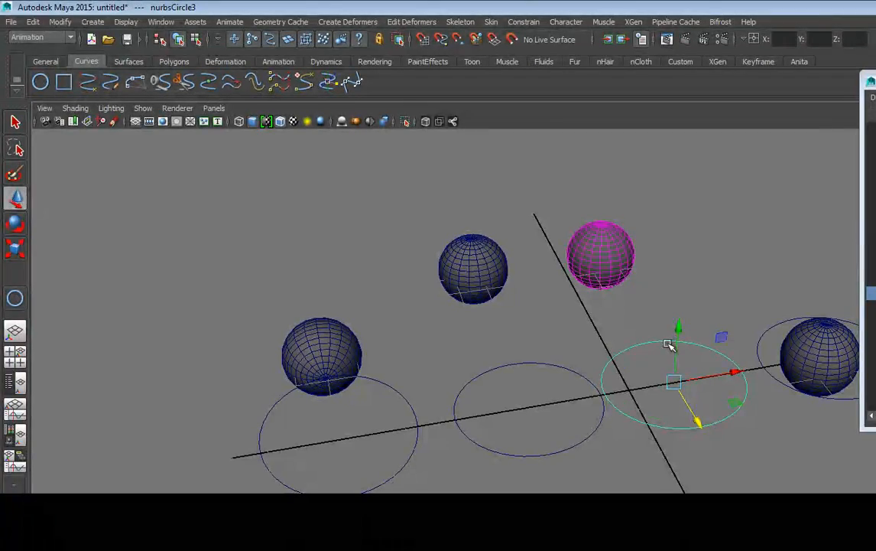
key(e)
drag(635, 358, 620, 403)
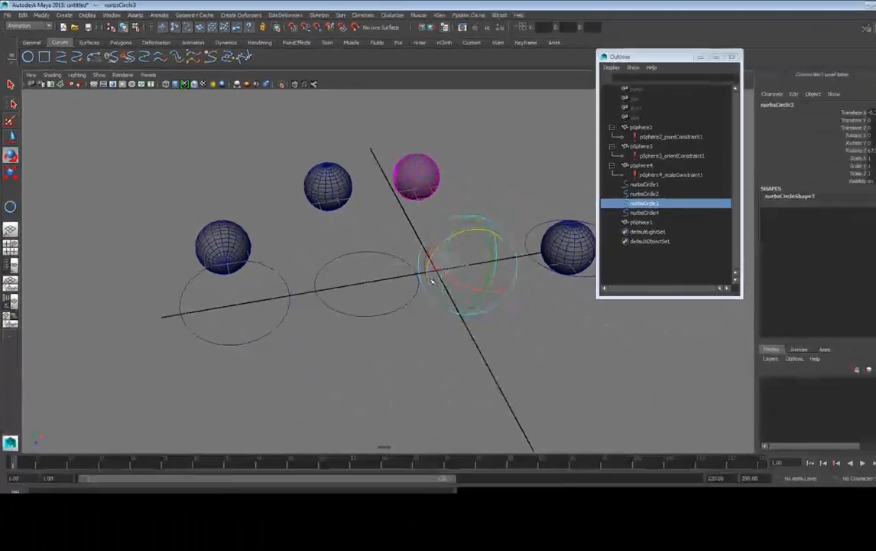
drag(432, 282, 456, 282)
key(ctrl+z)
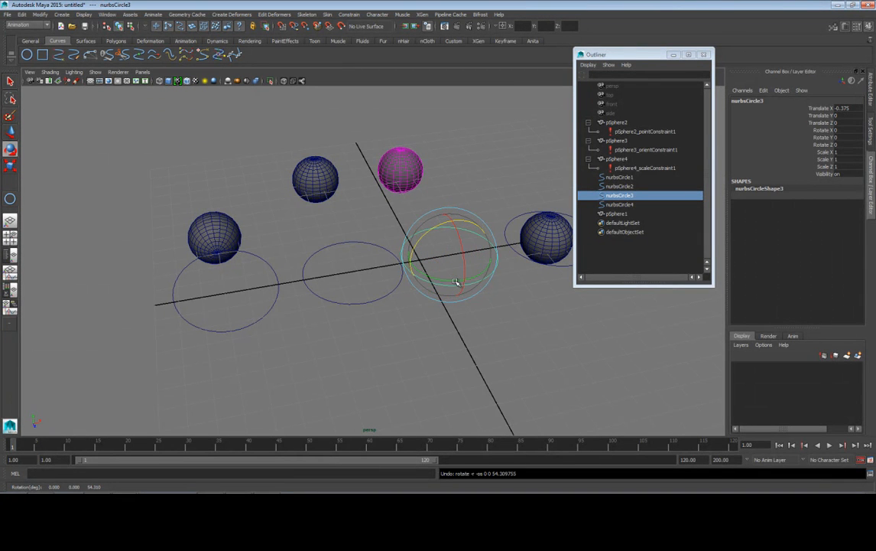
- Aim-constrain pSphere1 to nurbsCircle1 with maintain offset enabled and all axes constrained
click(264, 345)
alt+drag(221, 333, 236, 290)
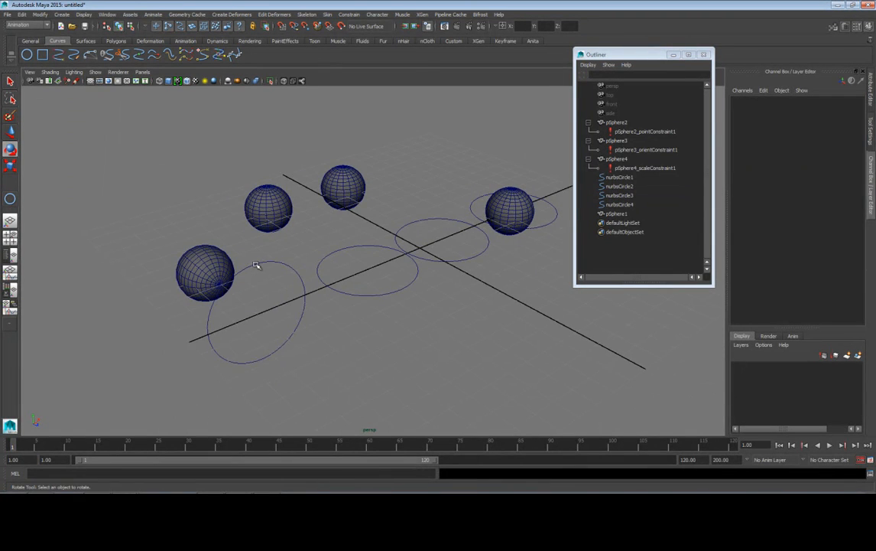
click(256, 264)
shift+click(205, 264)
click(349, 14)
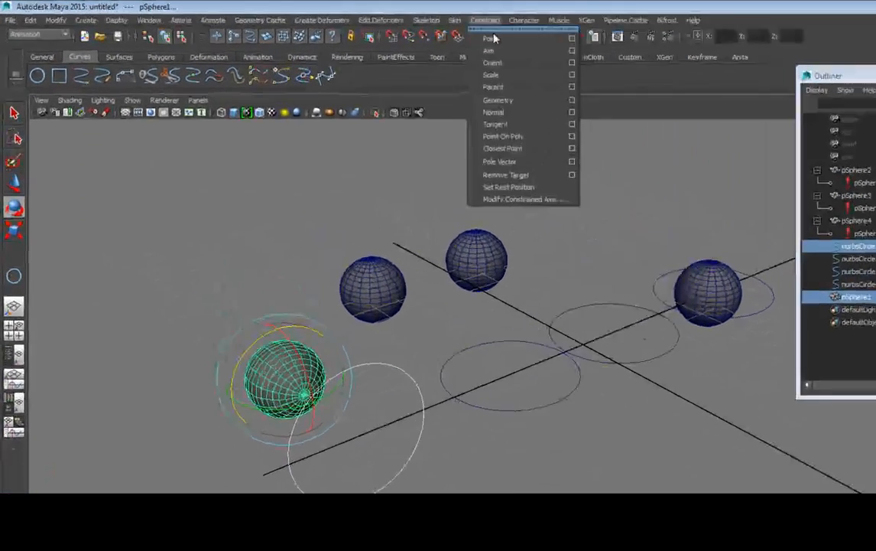
click(572, 50)
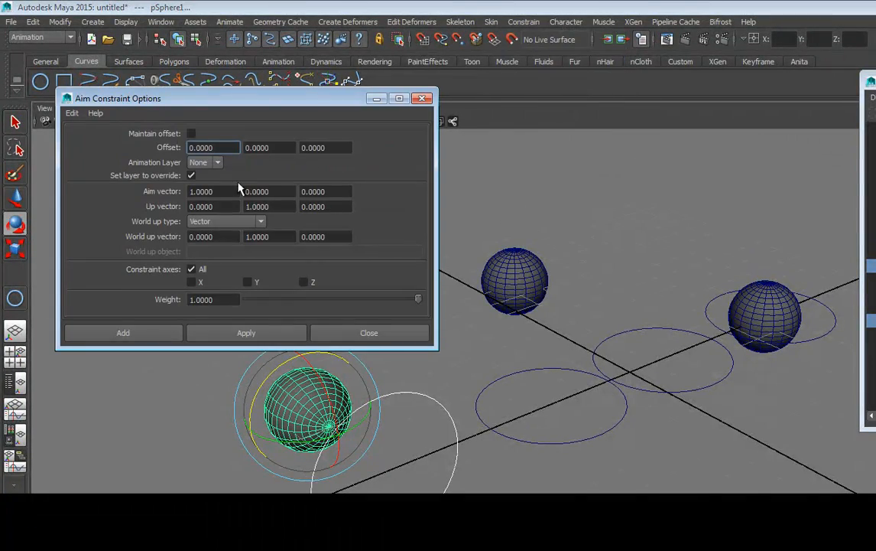
click(192, 134)
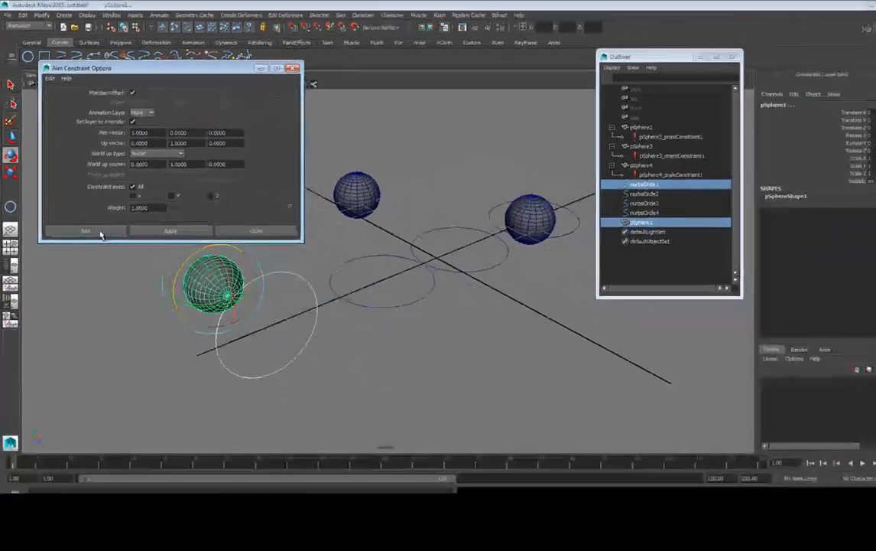
click(123, 333)
- Move nurbsCircle1 back and forth to test the aim constraint on pSphere1, leaving the circle near its starting position
click(291, 354)
alt+drag(295, 361, 313, 370)
key(w)
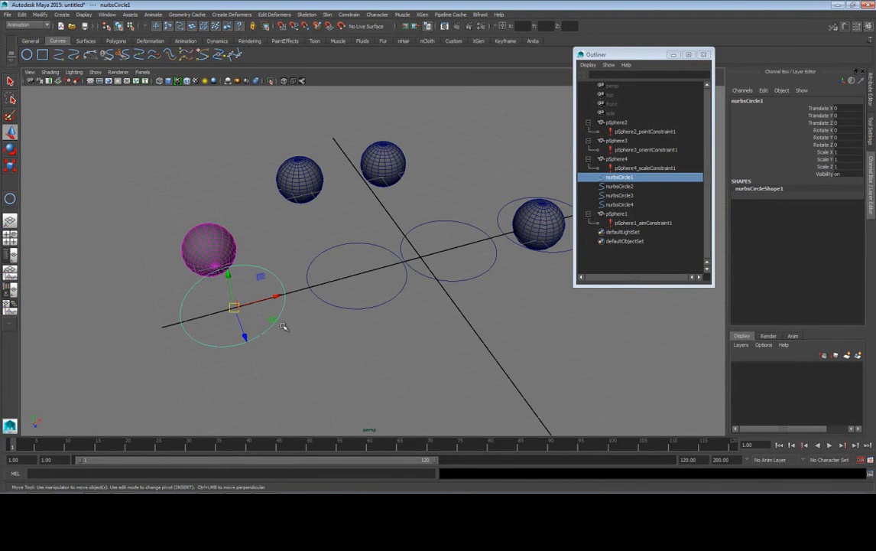
drag(281, 296, 378, 283)
drag(196, 315, 342, 312)
drag(204, 336, 214, 344)
drag(392, 321, 325, 376)
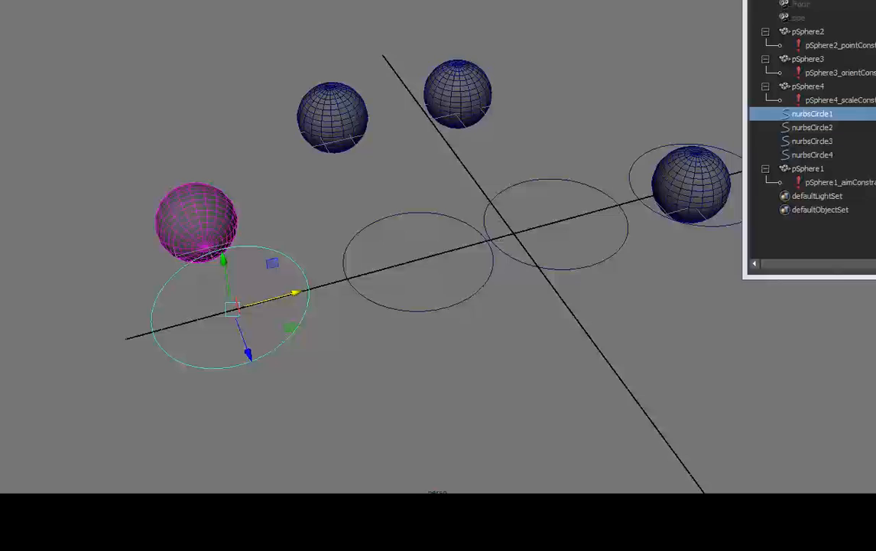
click(407, 0)
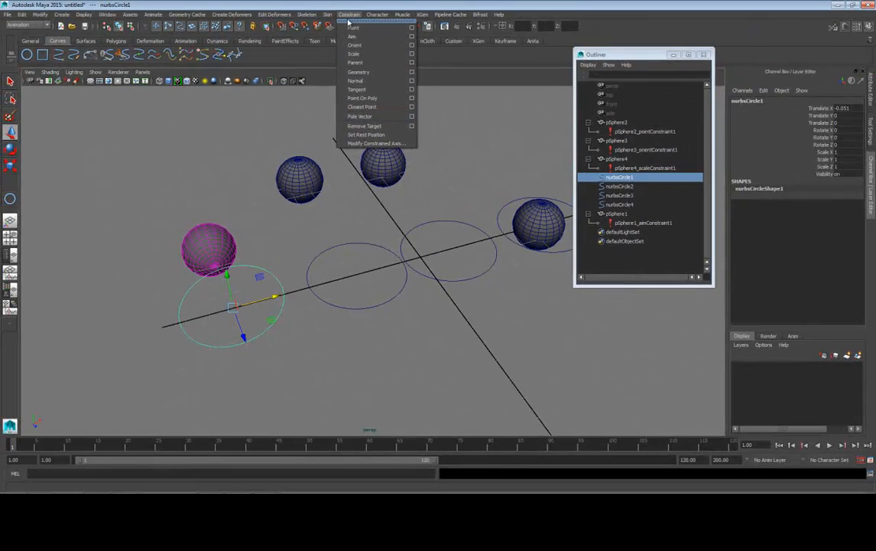
click(350, 17)
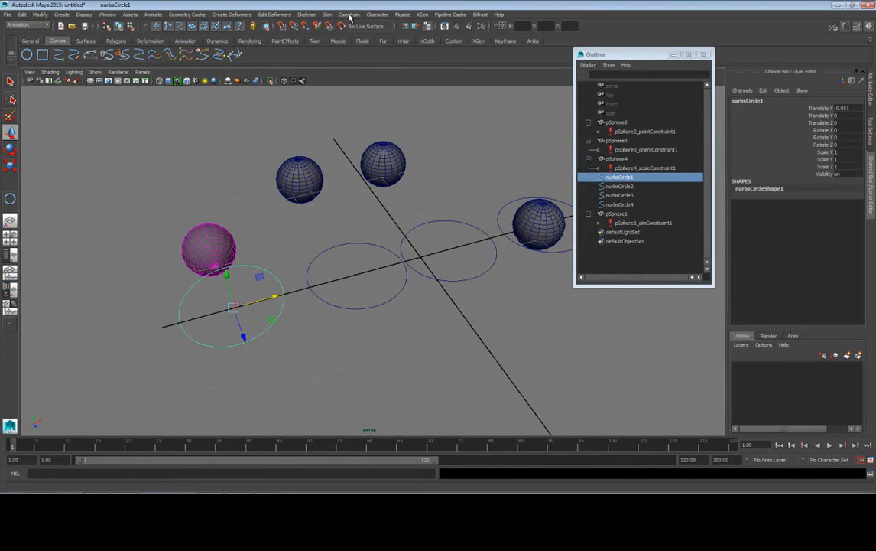
click(427, 180)
alt+drag(427, 180, 407, 312)
alt+middle_drag(407, 311, 449, 332)
alt+drag(449, 332, 443, 332)
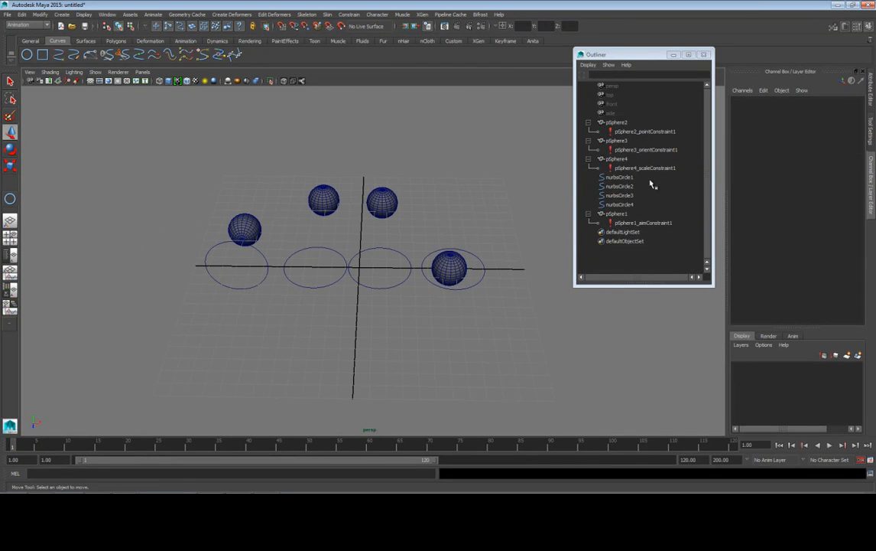